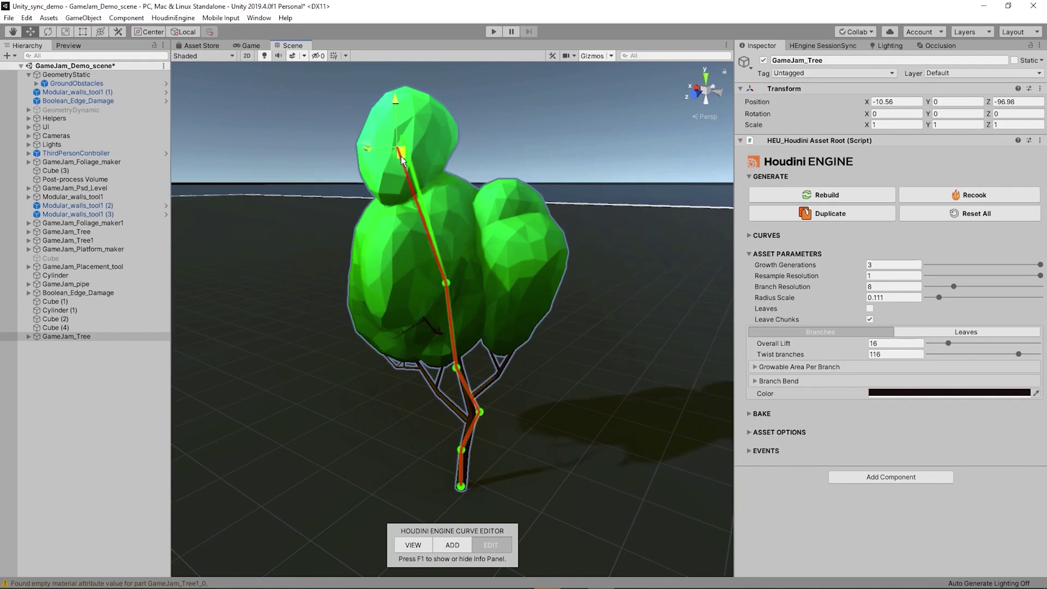
Reshape the GameJam_Tree's growth curve by moving one of its middle points.
left_click_drag(449, 306, 435, 351)
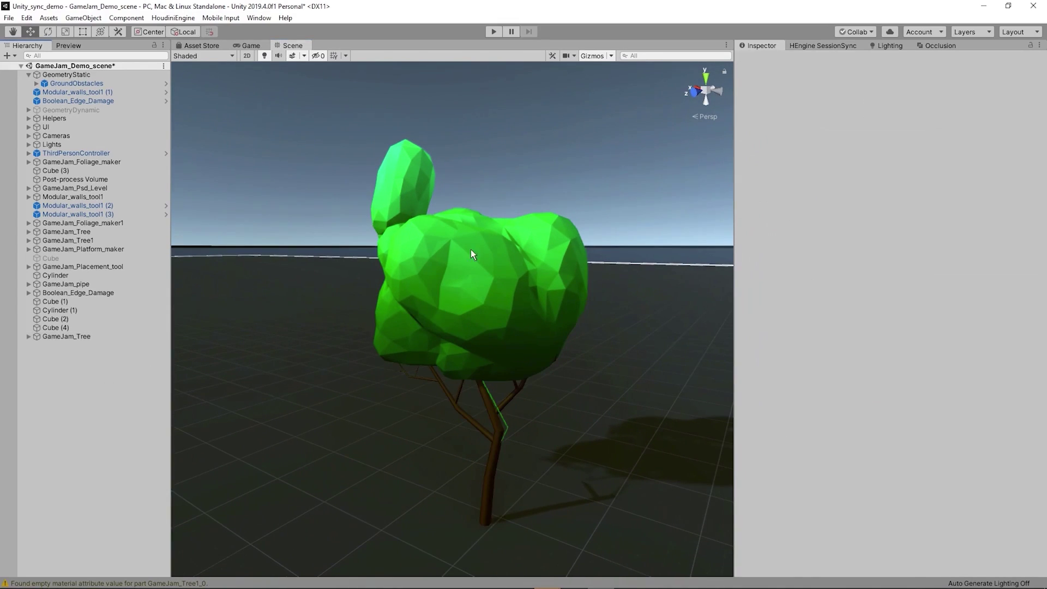
left_click(485, 319)
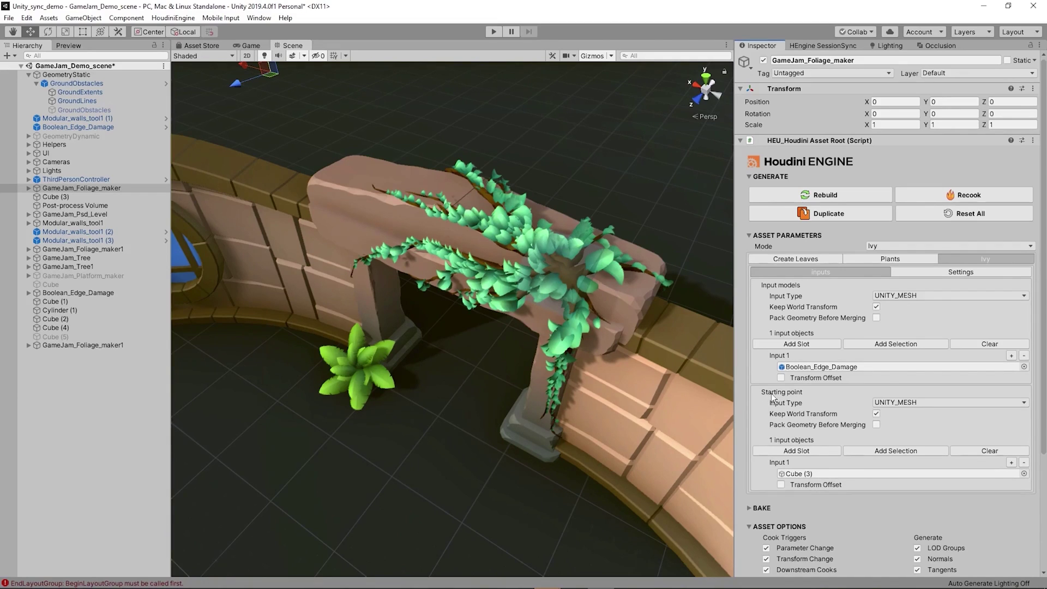
Move the ivy's starting-point cube, Cube (3), to the opposite end of the stone arch and adjust the foliage maker's ivy settings.
left_click(551, 299)
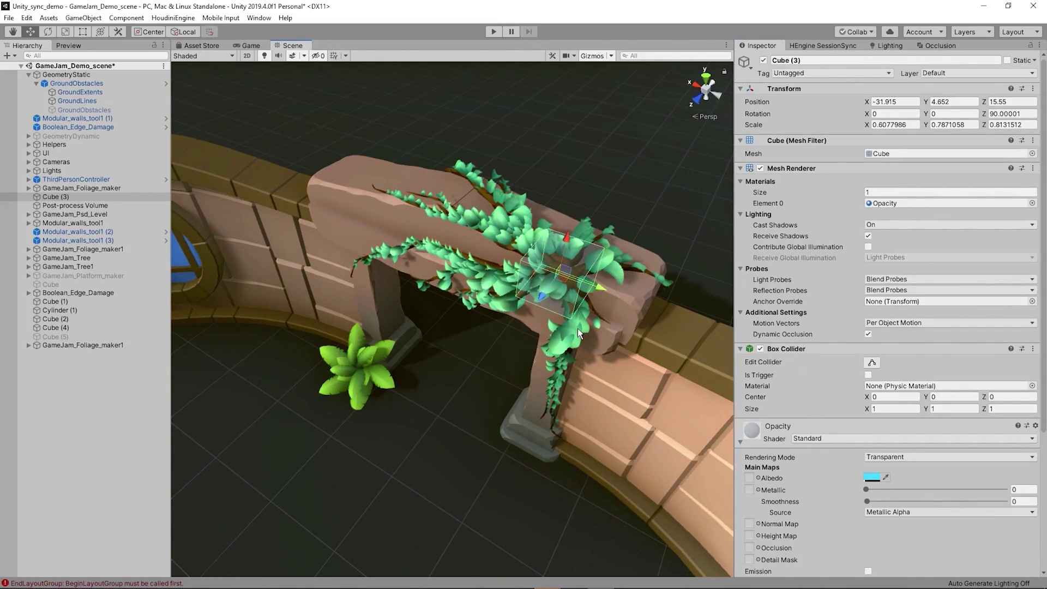
left_click_drag(598, 286, 312, 202)
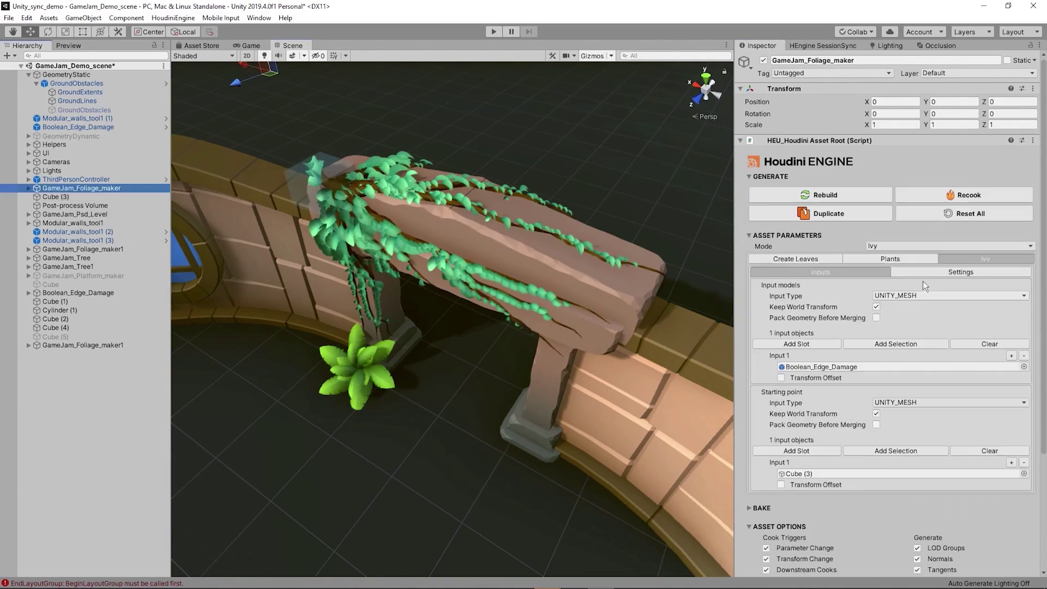
left_click(928, 272)
left_click_drag(933, 281, 989, 282)
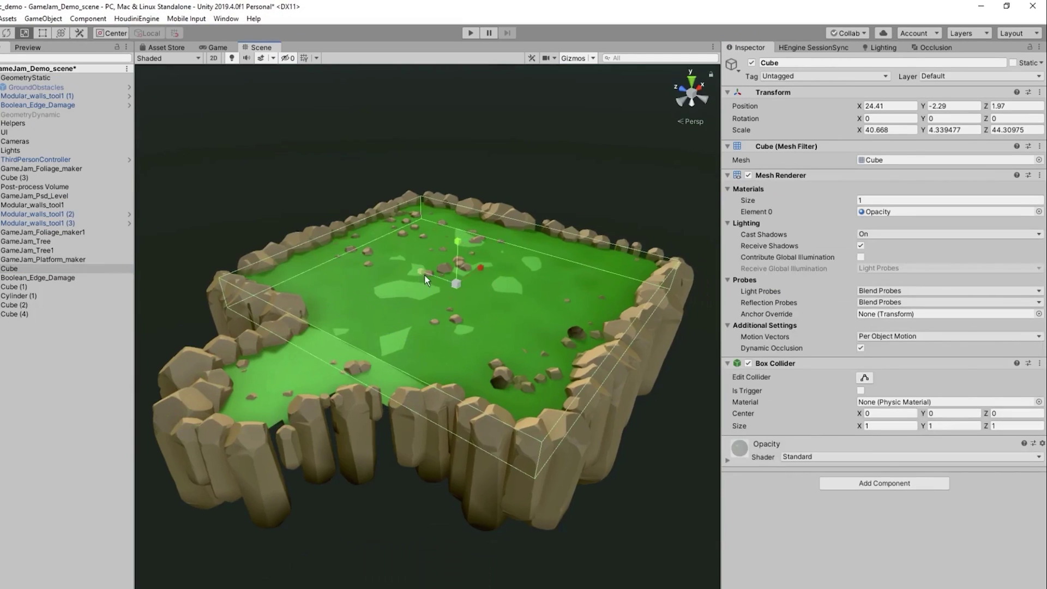
Stretch the platform's blockout cube to a Z scale of about 100 and deactivate the cube.
left_click_drag(424, 275, 375, 255)
scroll(376, 256, "down", 3)
left_click(751, 63)
scroll(451, 317, "up", 4)
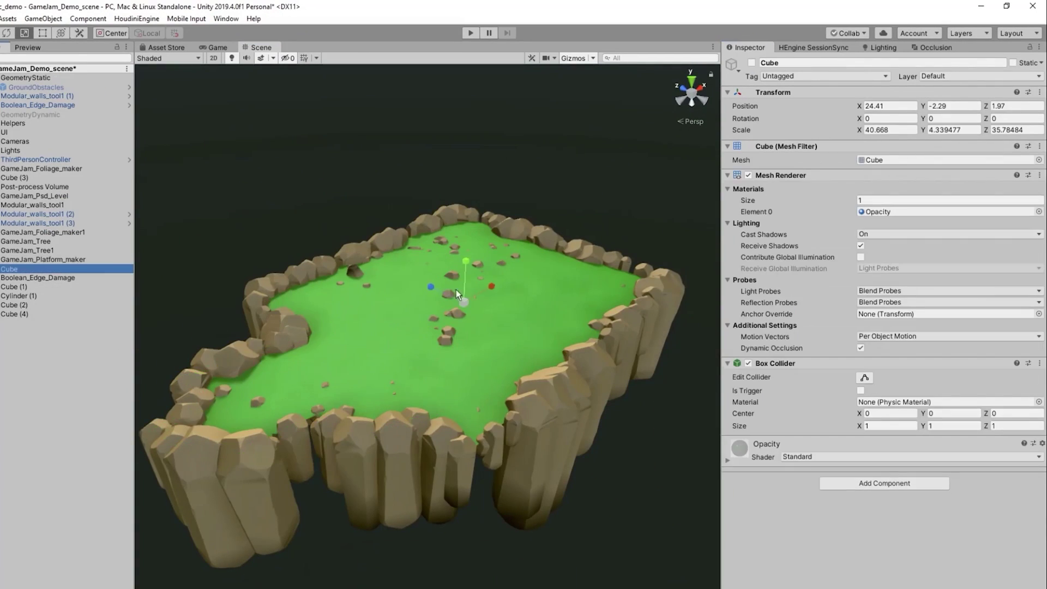
right_click_drag(455, 289, 394, 191)
key("e")
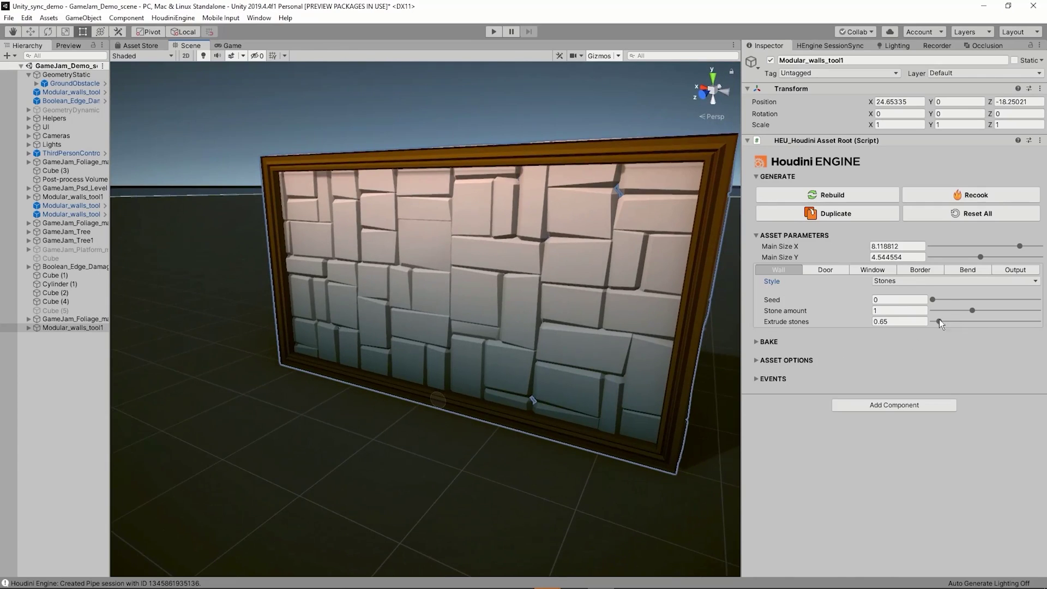
Change the modular wall's stone seed and give the wall an arched door.
left_click_drag(932, 299, 976, 306)
left_click(825, 269)
left_click(875, 281)
left_click(876, 347)
Add one window to the modular wall with its X position at about -0.97.
left_click(872, 269)
left_click(997, 282)
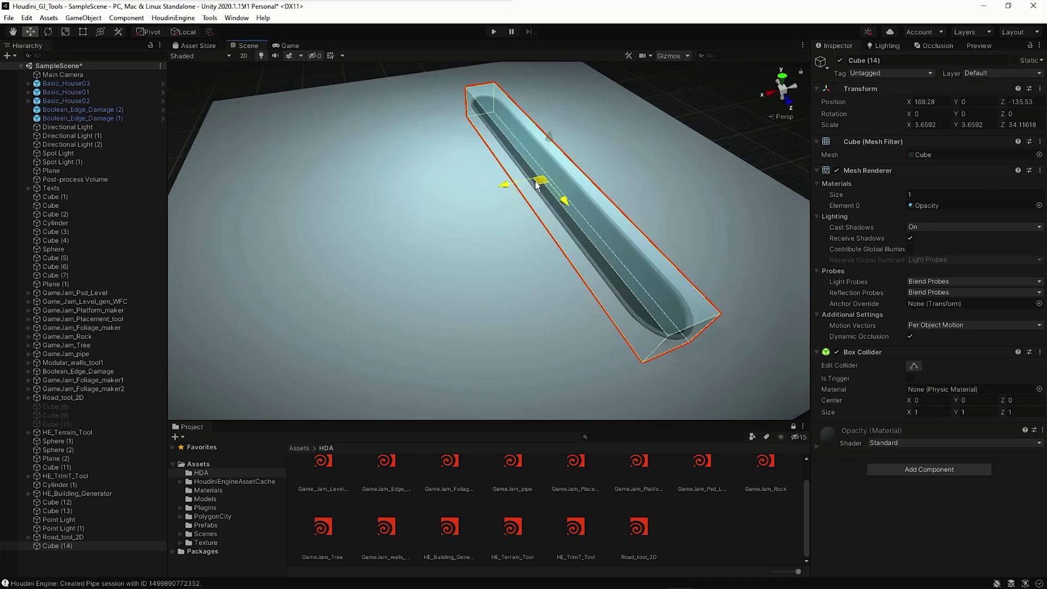
Duplicate the road blockout cube, then rotate, stretch and reposition the copy so that it crosses the original.
left_click_drag(537, 185, 479, 229, "alt")
key("ctrl+d")
key("e")
left_click_drag(526, 237, 597, 205)
key("r")
left_click_drag(534, 206, 563, 202)
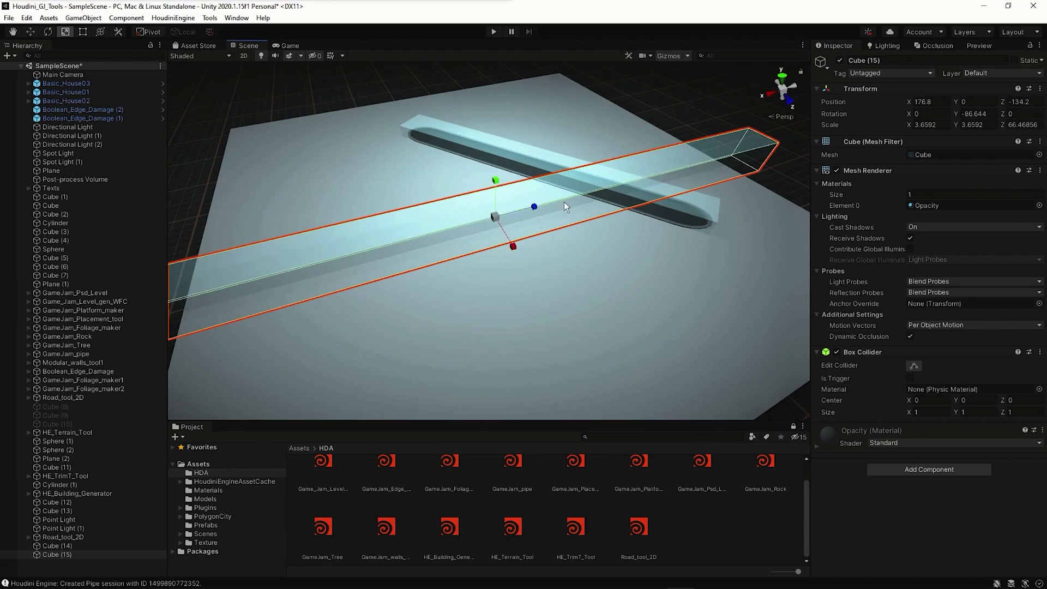
left_click_drag(513, 247, 528, 270)
key("w")
left_click_drag(513, 247, 515, 250)
left_click(63, 537)
left_click(937, 354)
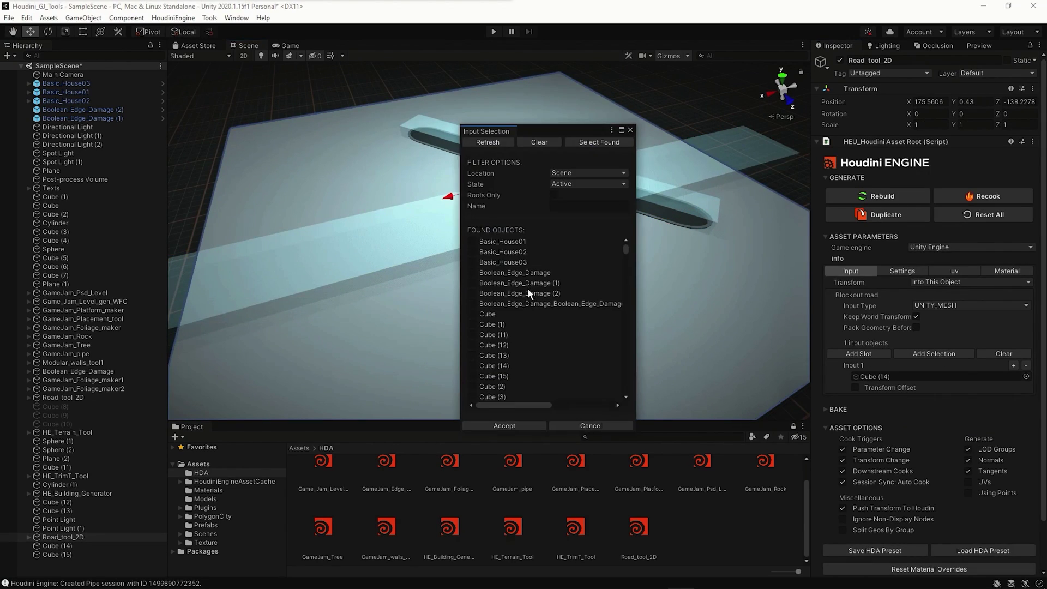
left_click(630, 130)
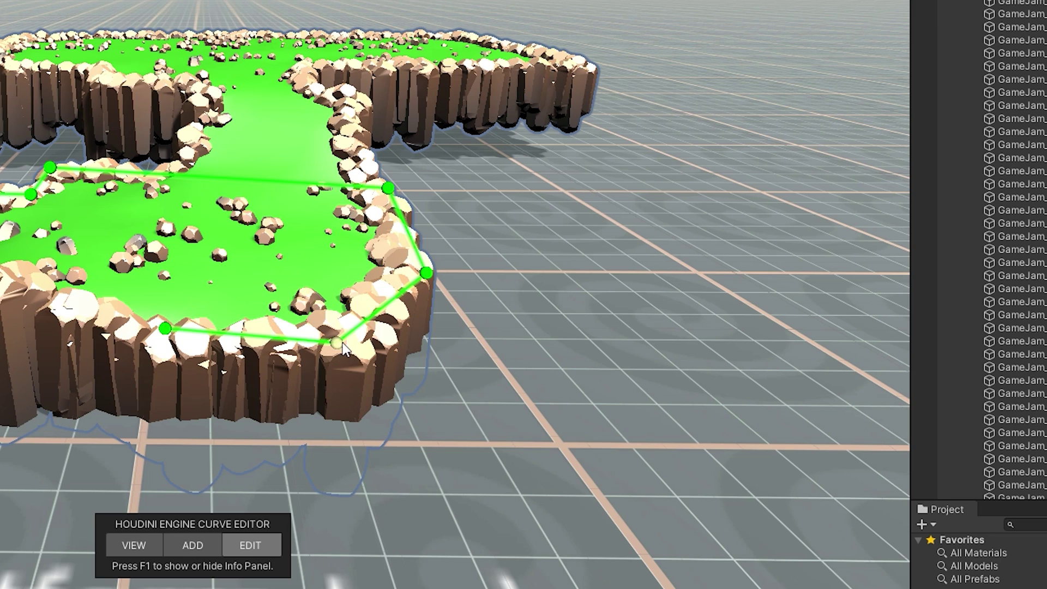
Move the front corner point of the rocky platform's curve outward.
left_click(342, 342)
left_click_drag(335, 350, 366, 388)
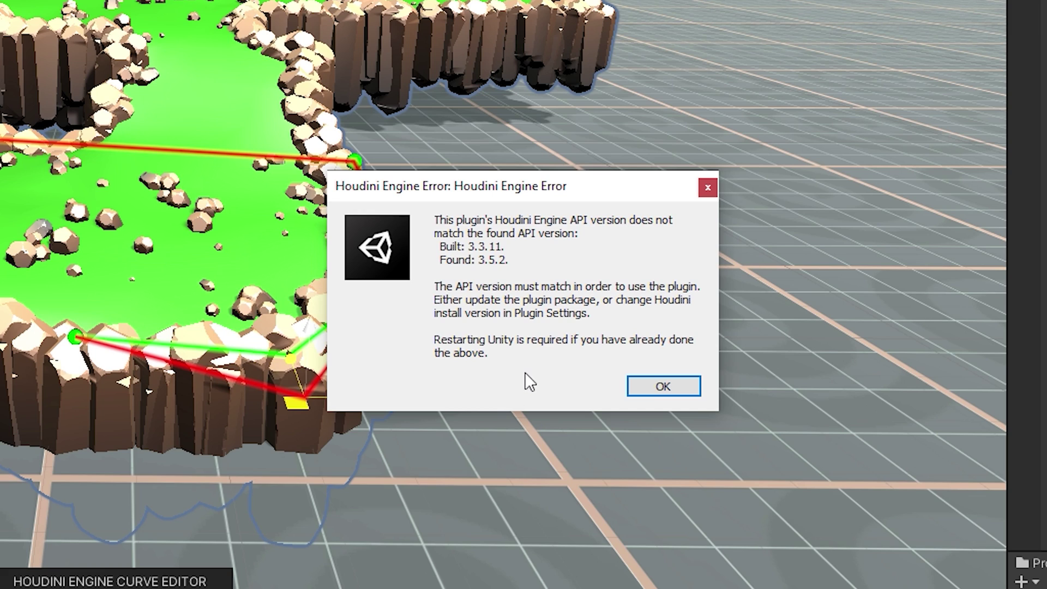
Dismiss the Houdini Engine API version errors and the installation info dialogs.
left_click(663, 386)
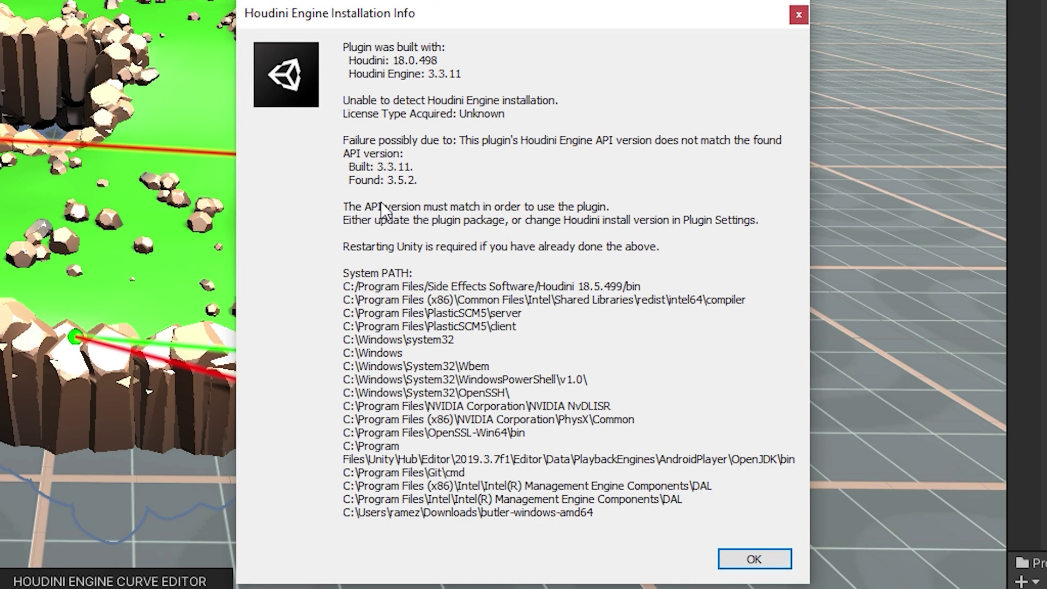
left_click(754, 558)
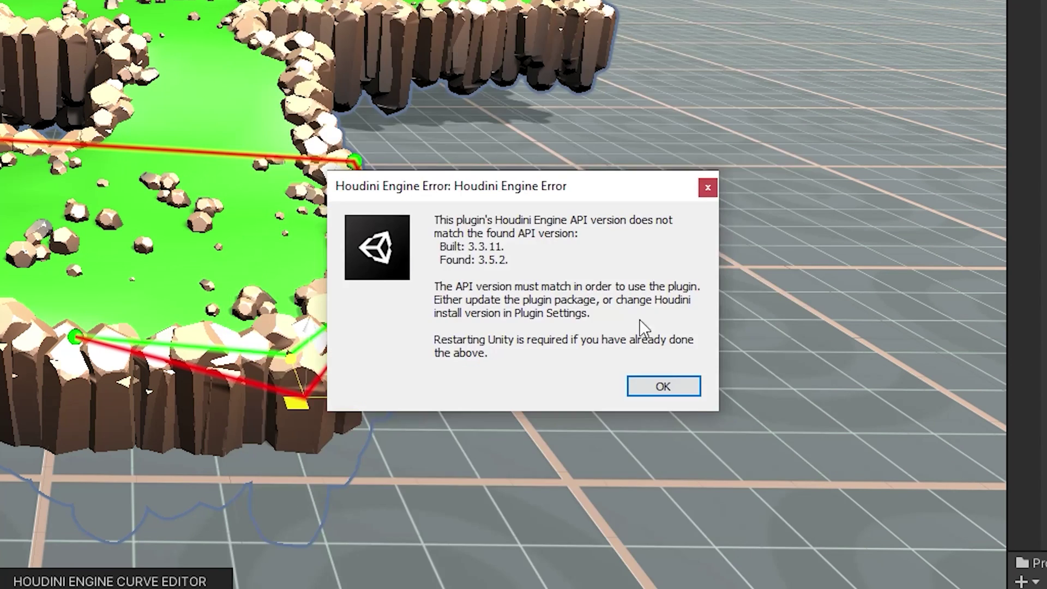
left_click(657, 385)
left_click(746, 557)
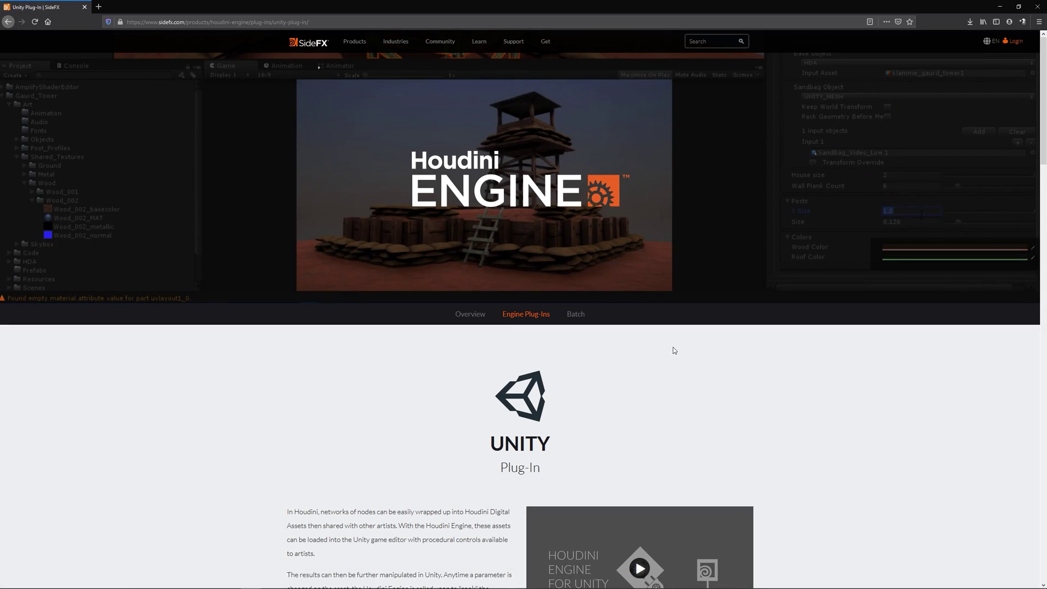
Open the Houdini installer download from the SideFX Unity Plug-In web page.
scroll(674, 350, "down", 3)
scroll(674, 349, "down", 3)
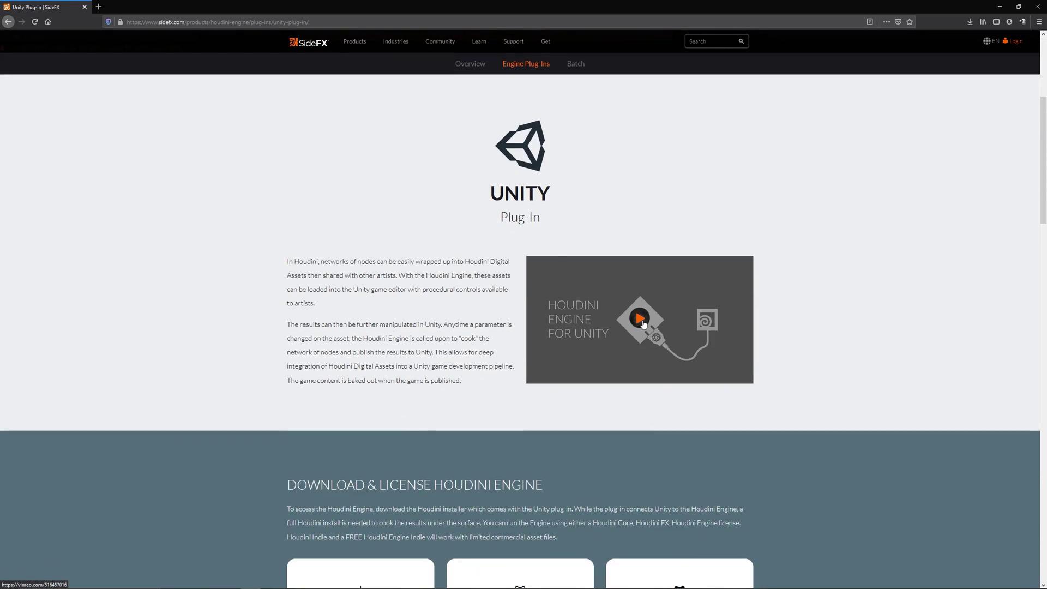
scroll(600, 319, "down", 2)
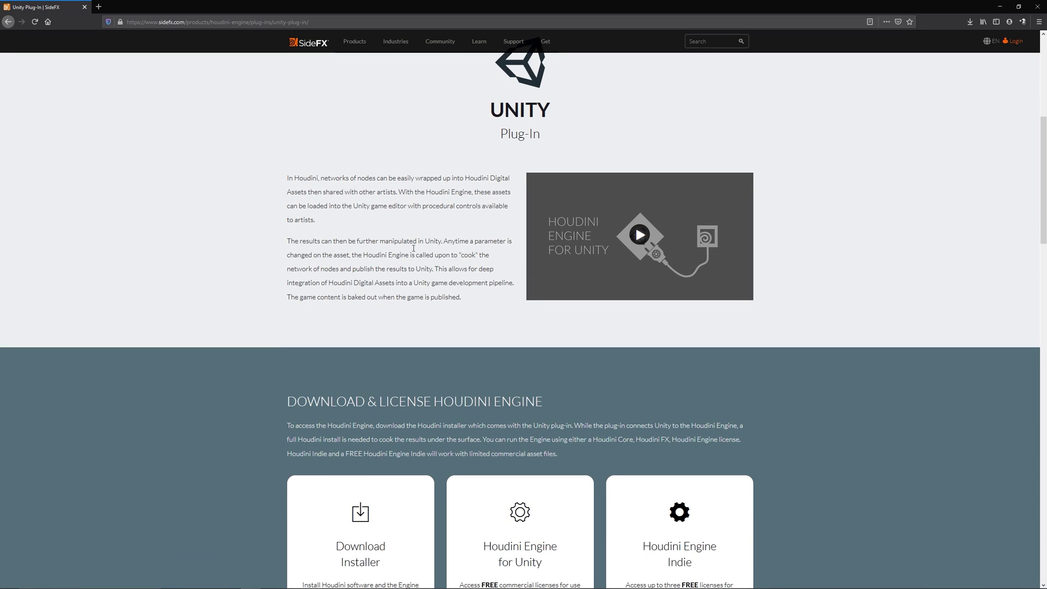
scroll(437, 263, "down", 6)
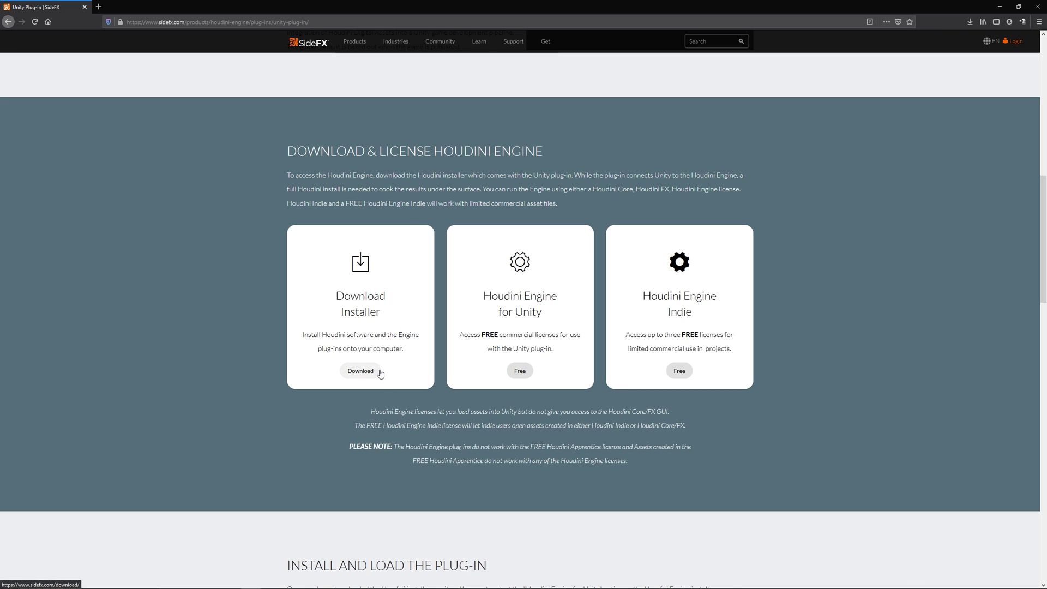
left_click(379, 373)
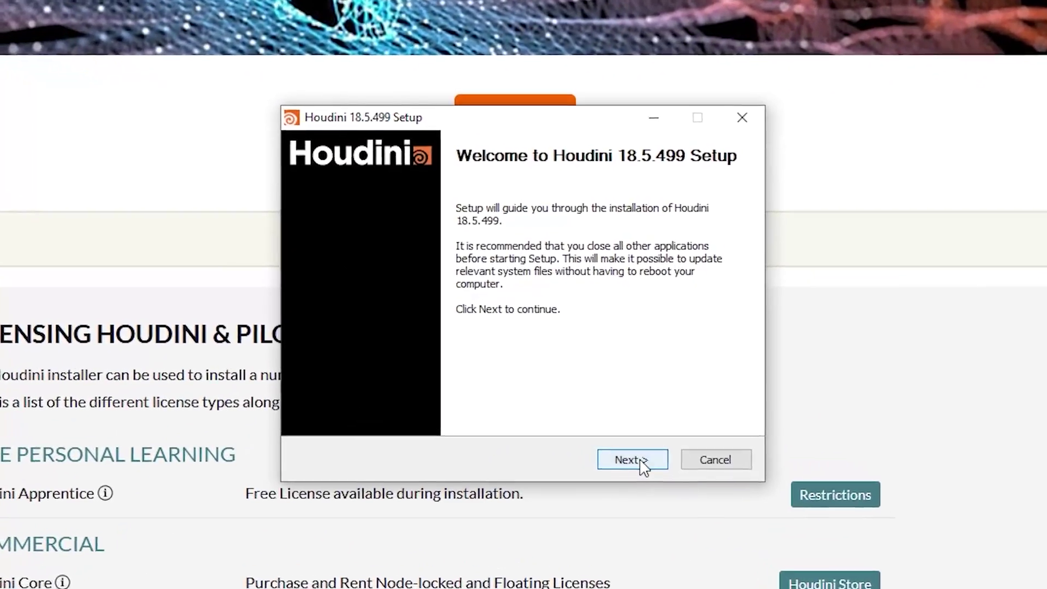
Begin the Houdini 18.5.499 setup, accepting the license agreement and the default components.
left_click(627, 439)
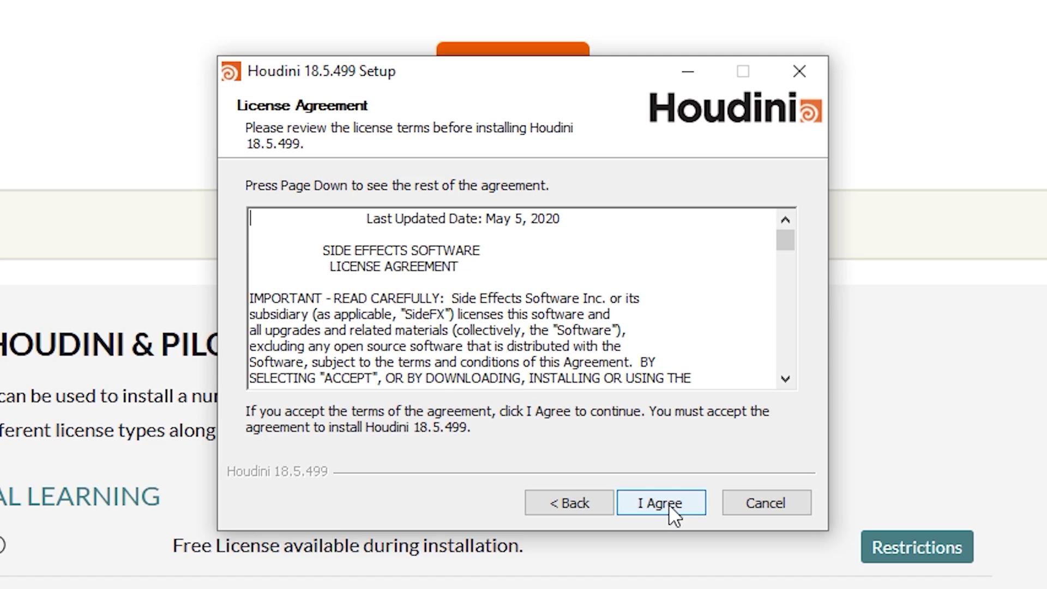
left_click(669, 502)
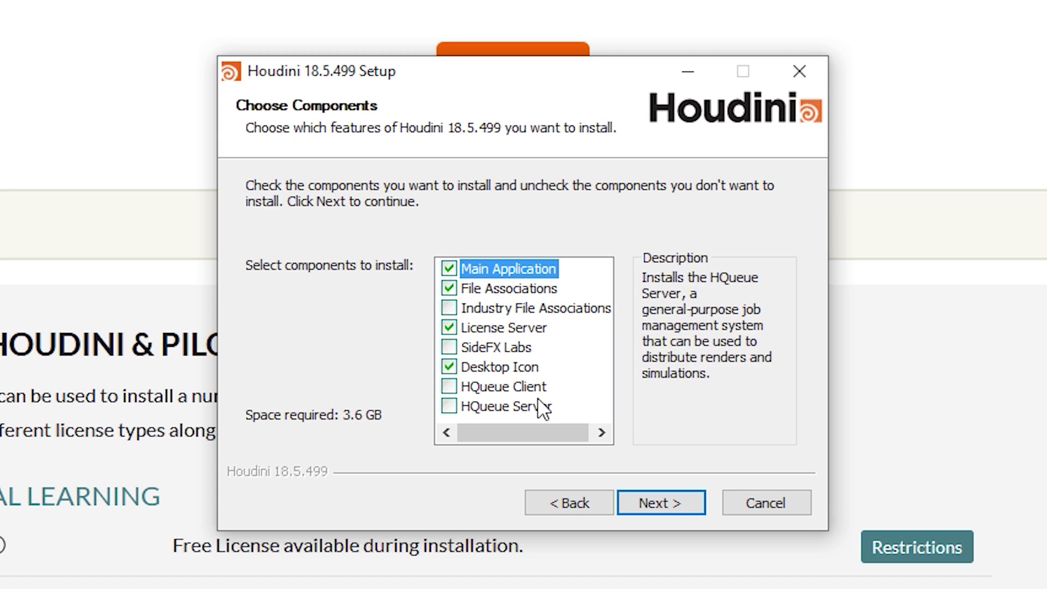
left_click(677, 500)
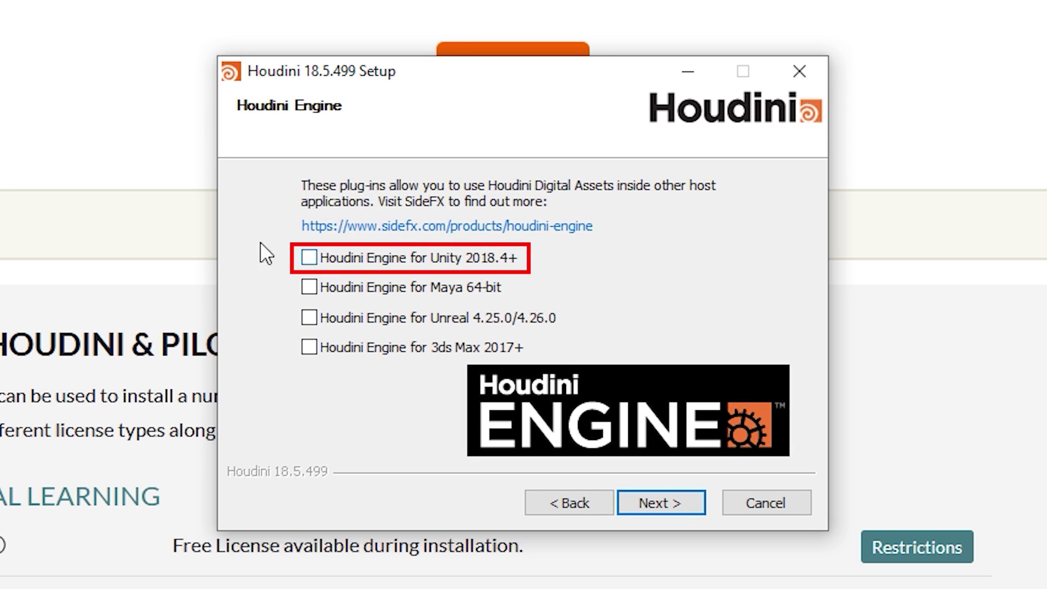
Include Houdini Engine for Unity 2018.4+ and start the installation in the default destination folder.
left_click(308, 257)
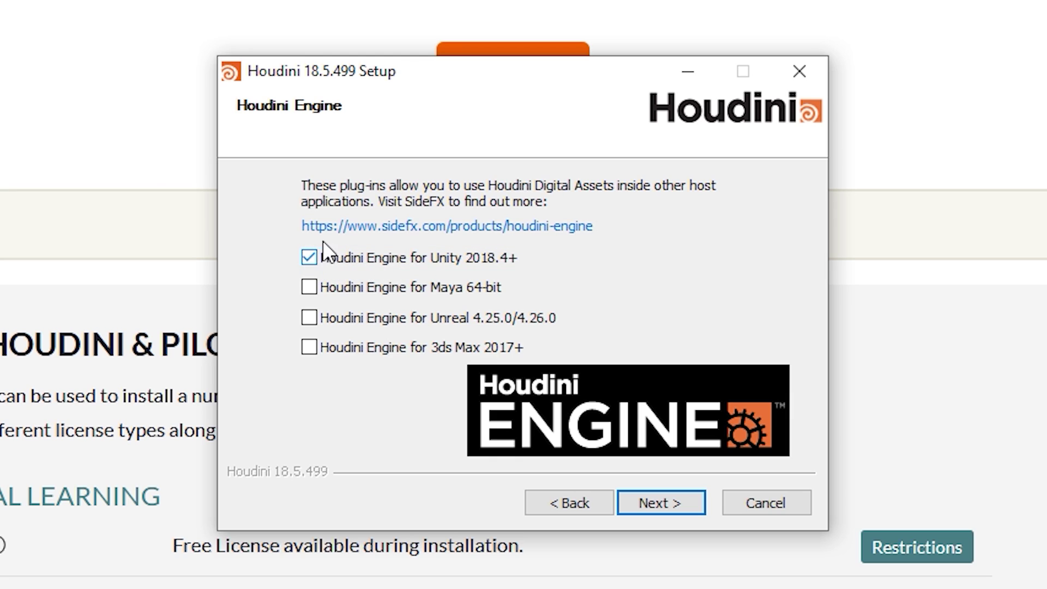
left_click(666, 498)
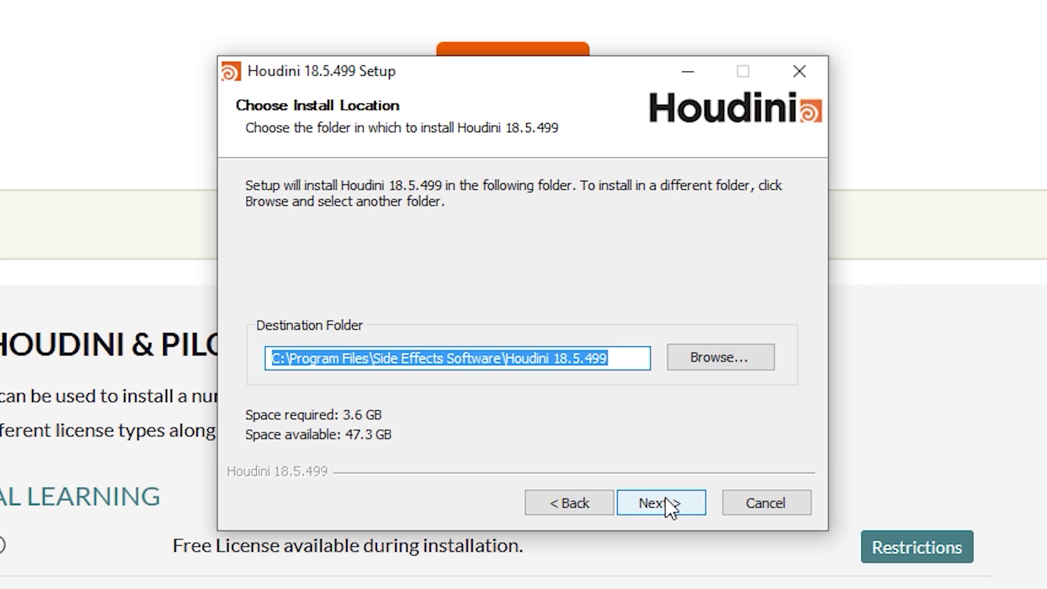
left_click(665, 497)
left_click(665, 497)
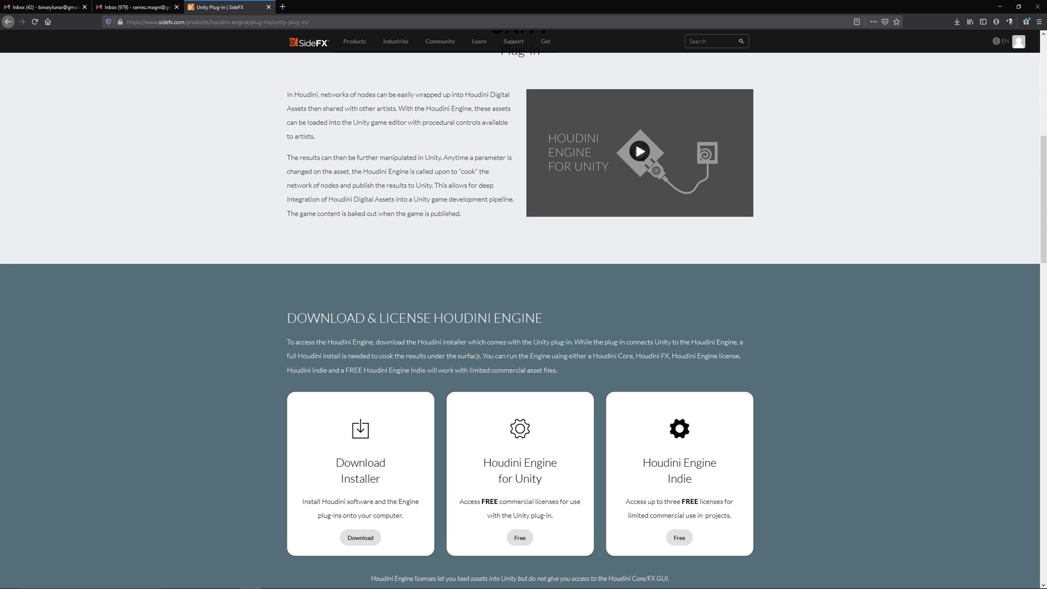
Add the free Houdini Engine for Unity license from the SideFX site to the cart and proceed to checkout.
scroll(473, 356, "down", 1)
scroll(473, 355, "down", 2)
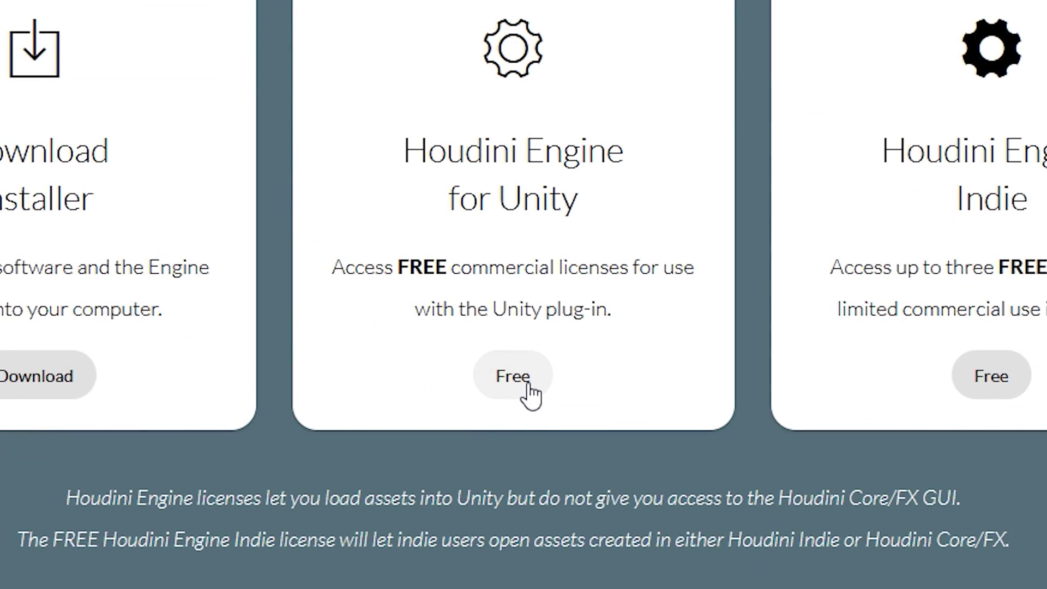
left_click(526, 384)
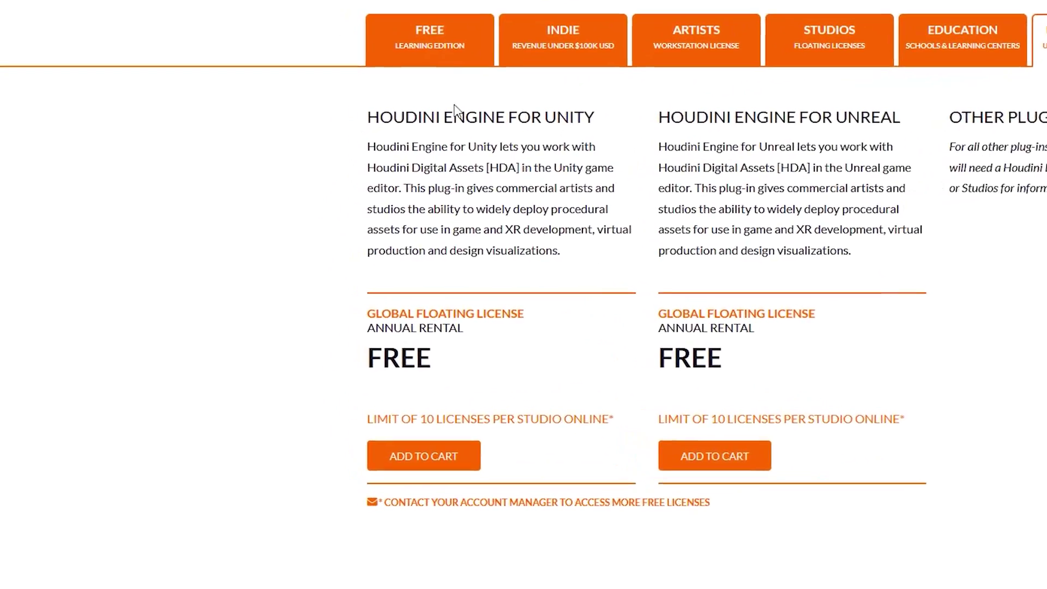
left_click(457, 540)
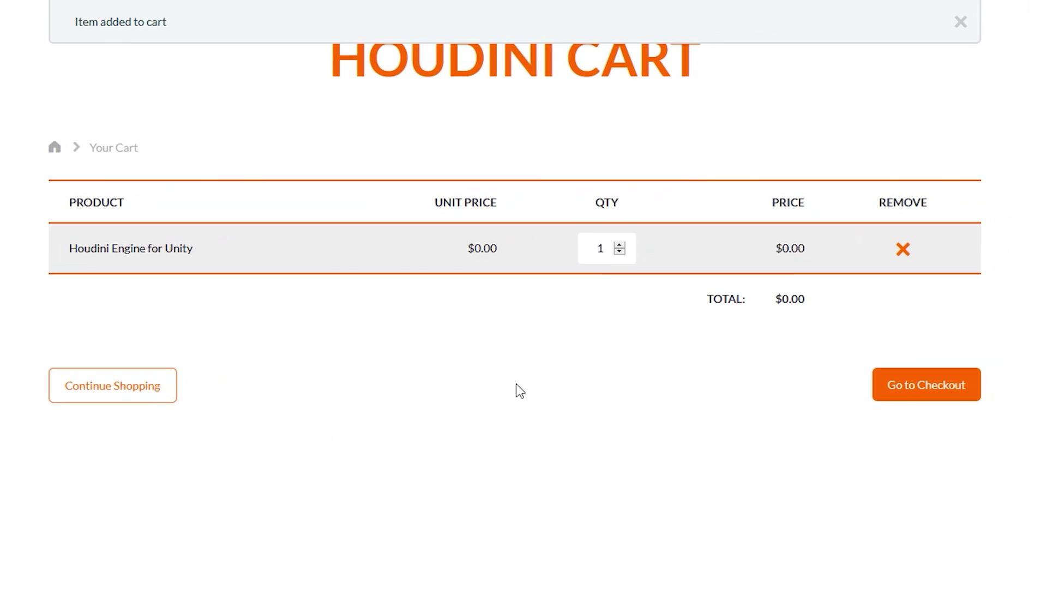
left_click(1024, 361)
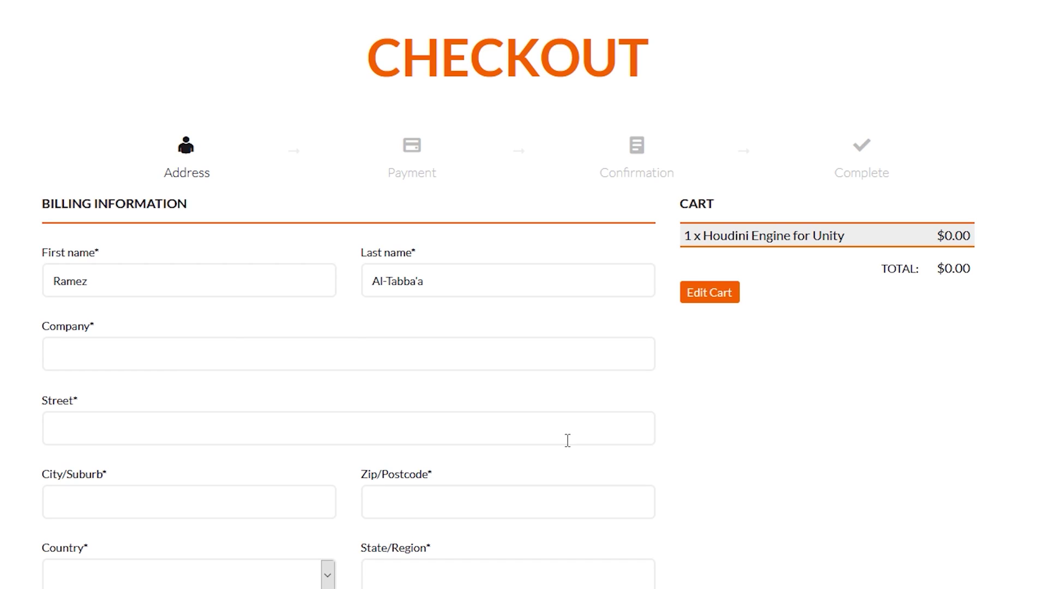
left_click(130, 362)
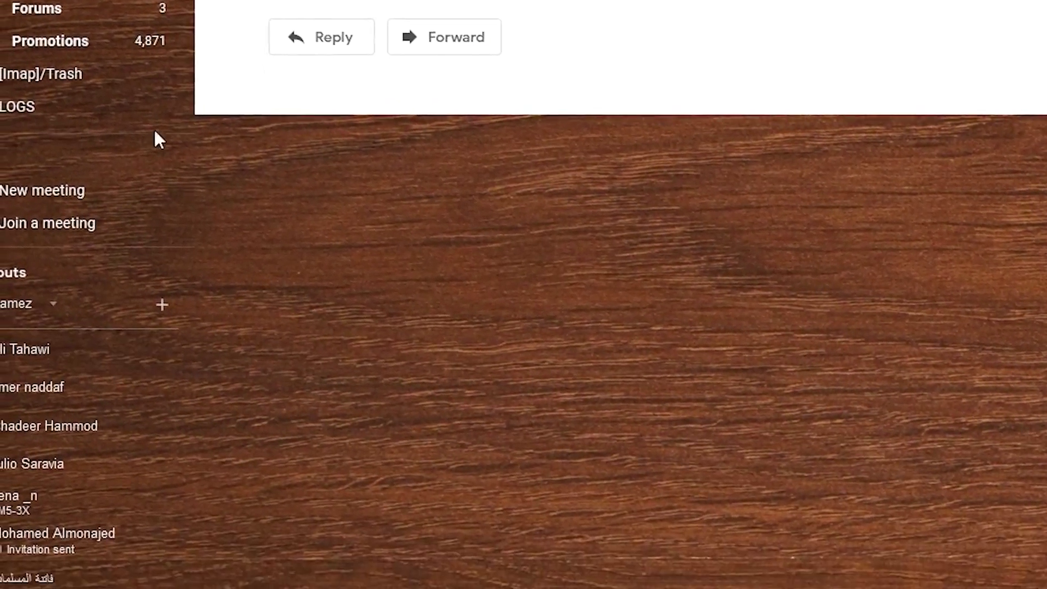
Launch License Administrator 18.5.499 from the installed Side Effects Software programs.
left_click(1, 588)
left_click(1, 587)
left_click(1, 588)
scroll(142, 271, "down", 20)
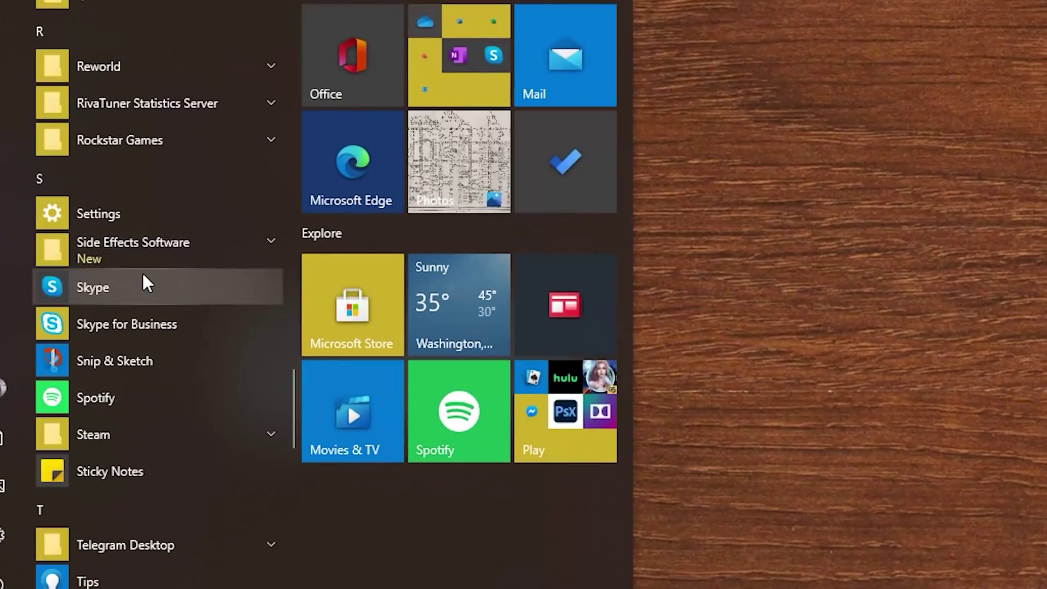
scroll(147, 262, "down", 4)
scroll(150, 259, "up", 3)
left_click(174, 152)
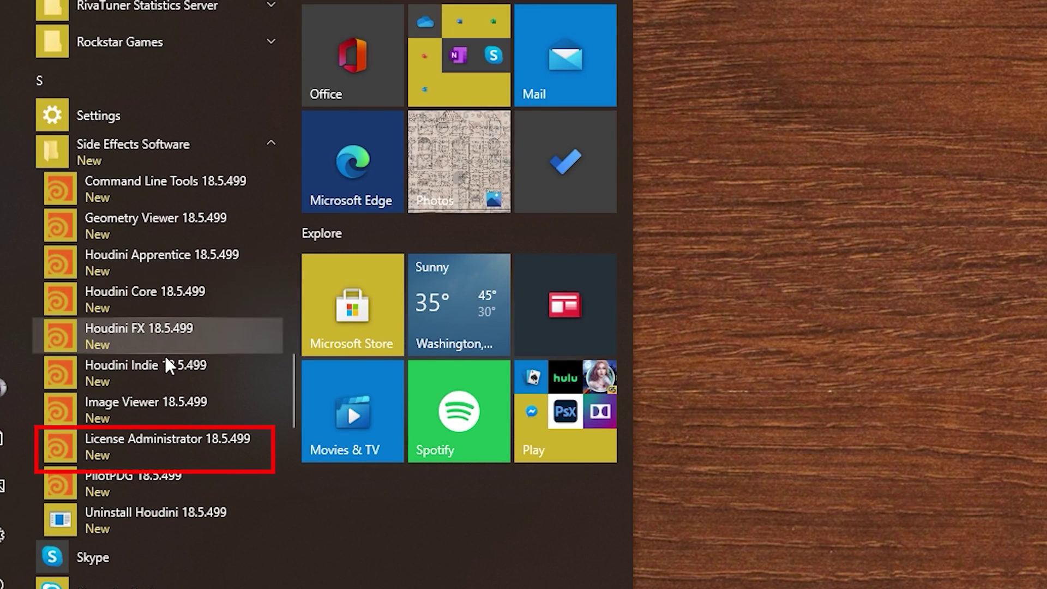
left_click(242, 457)
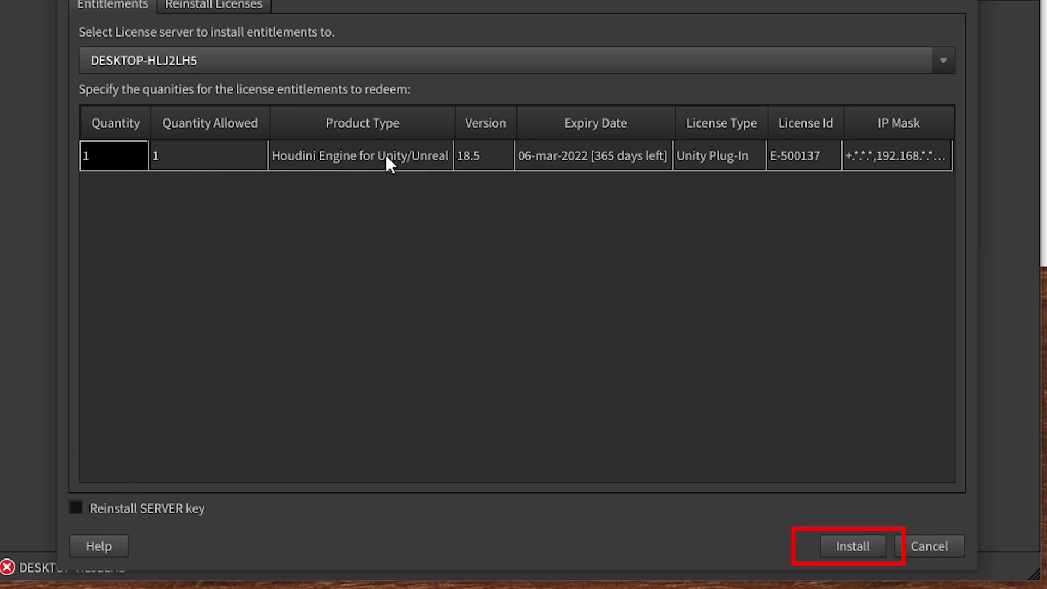
Set the Houdini Engine for Unity/Unreal entitlement quantity to 1 and install the license.
double_click(127, 165)
left_click(155, 230)
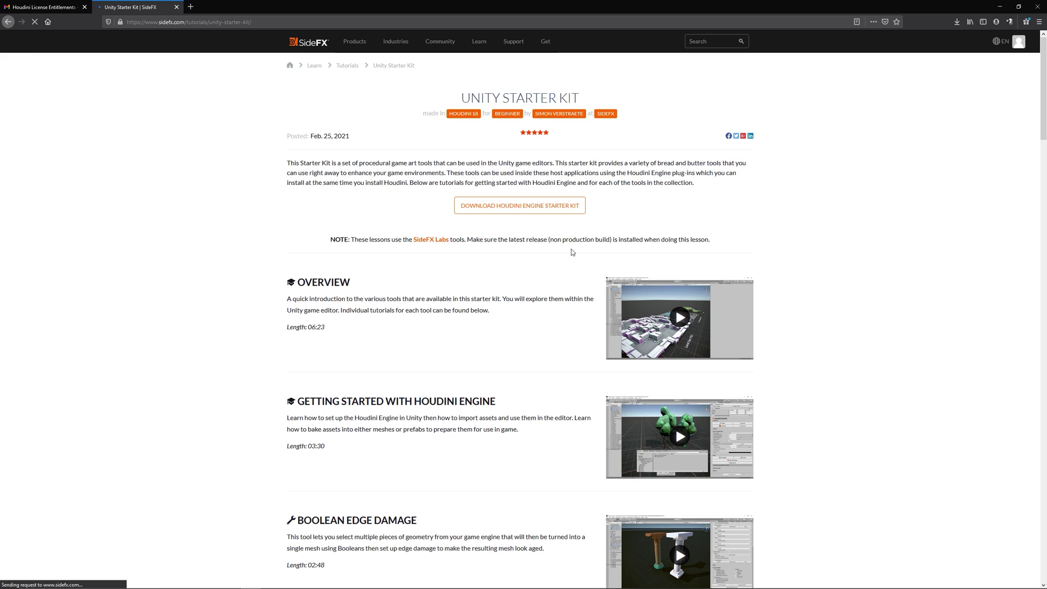
Look through the list of tools and tutorials on the SideFX Unity Starter Kit page.
scroll(572, 252, "down", 1)
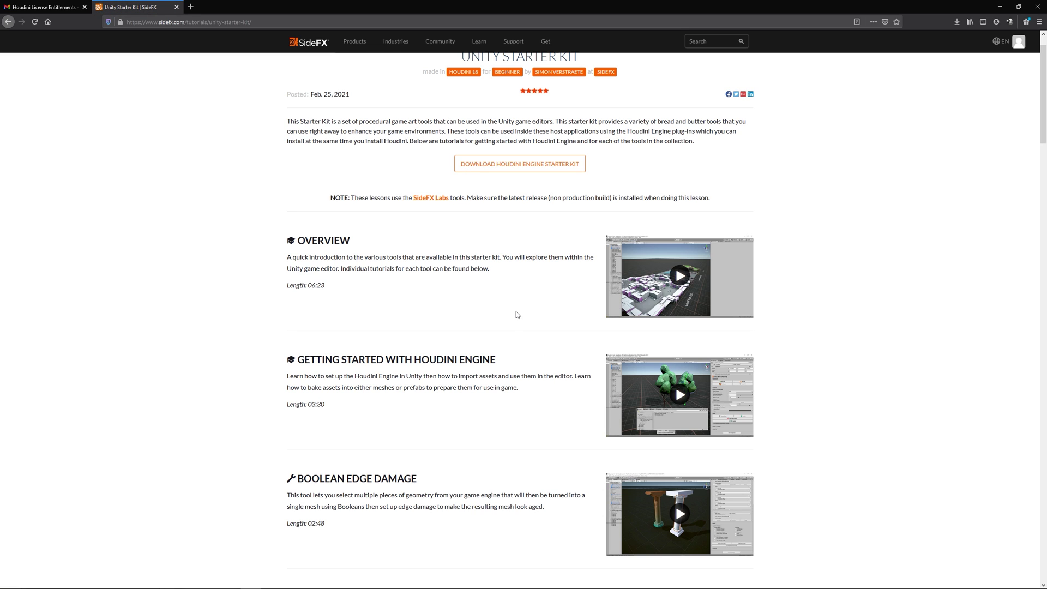
scroll(517, 315, "down", 10)
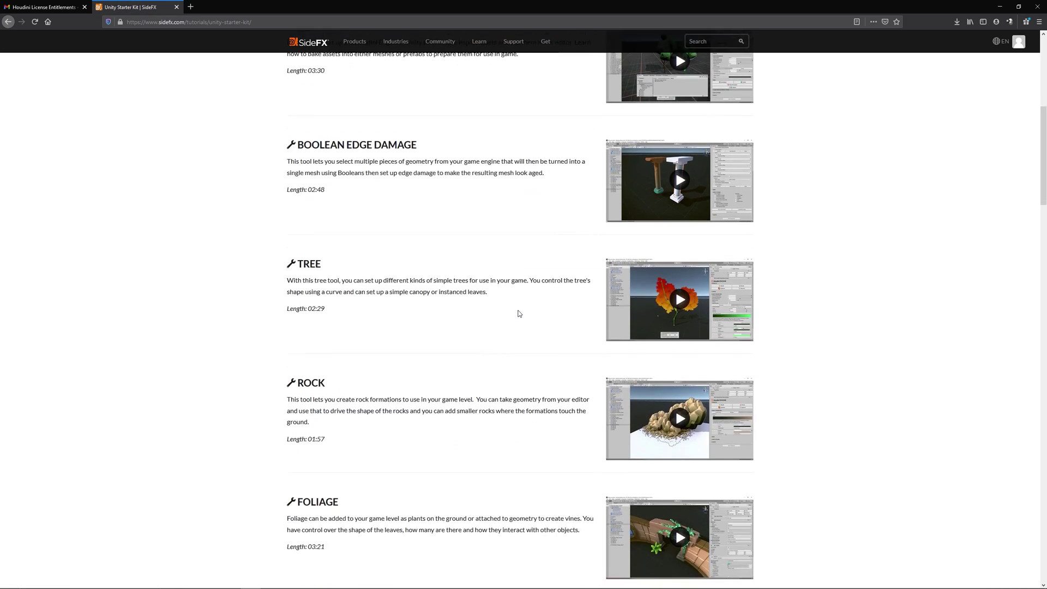
scroll(519, 313, "down", 15)
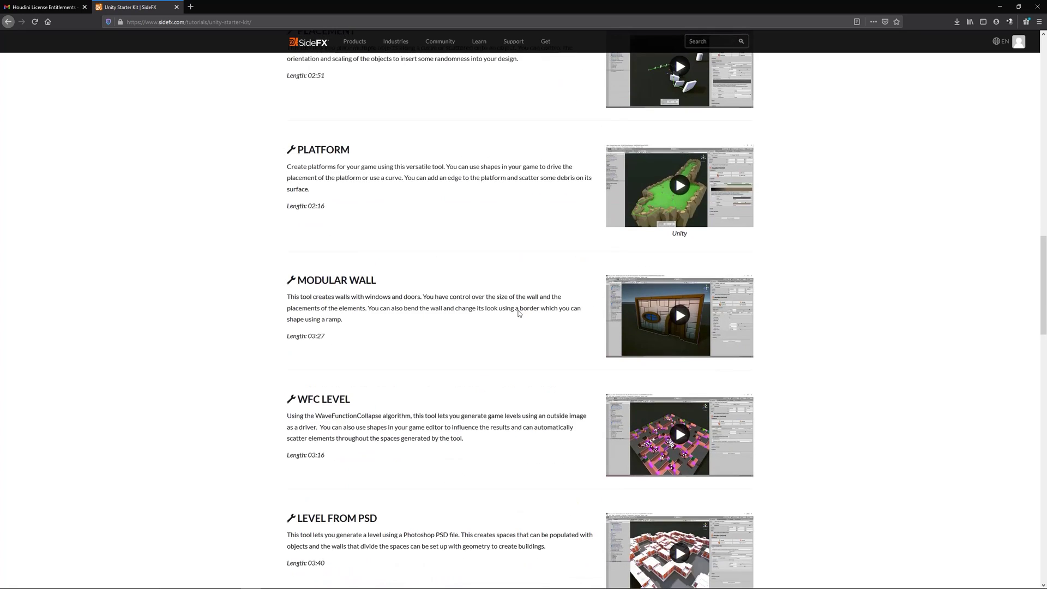
scroll(518, 314, "down", 2)
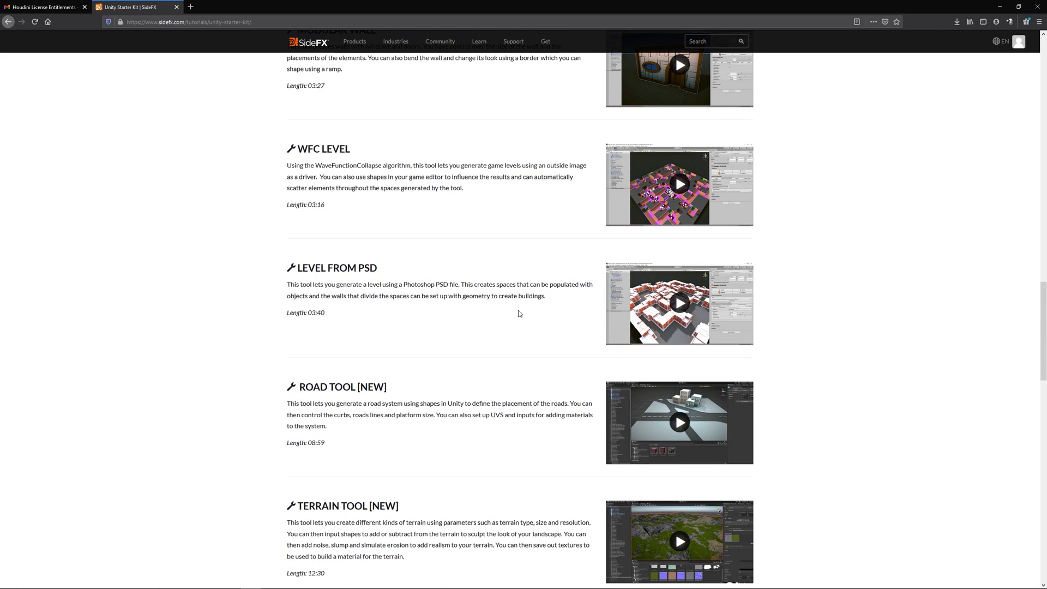
scroll(519, 314, "down", 5)
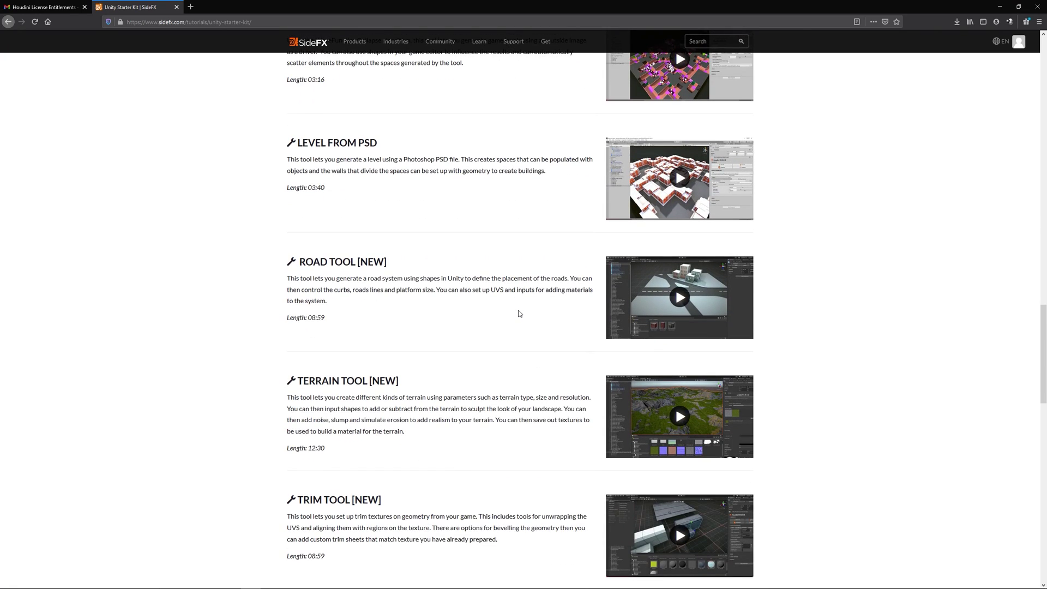
scroll(520, 314, "down", 1)
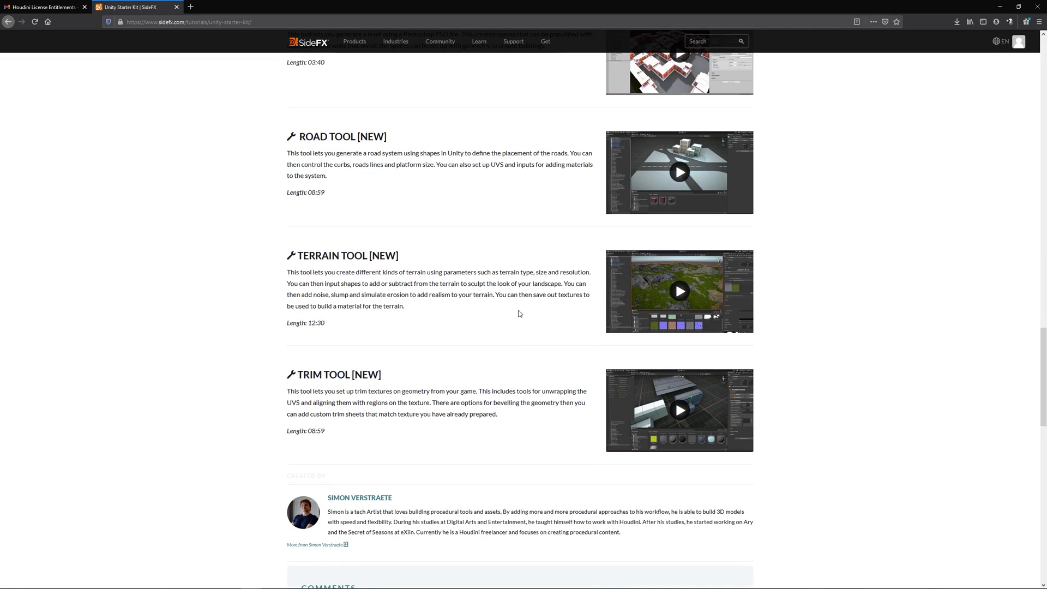
scroll(518, 314, "down", 4)
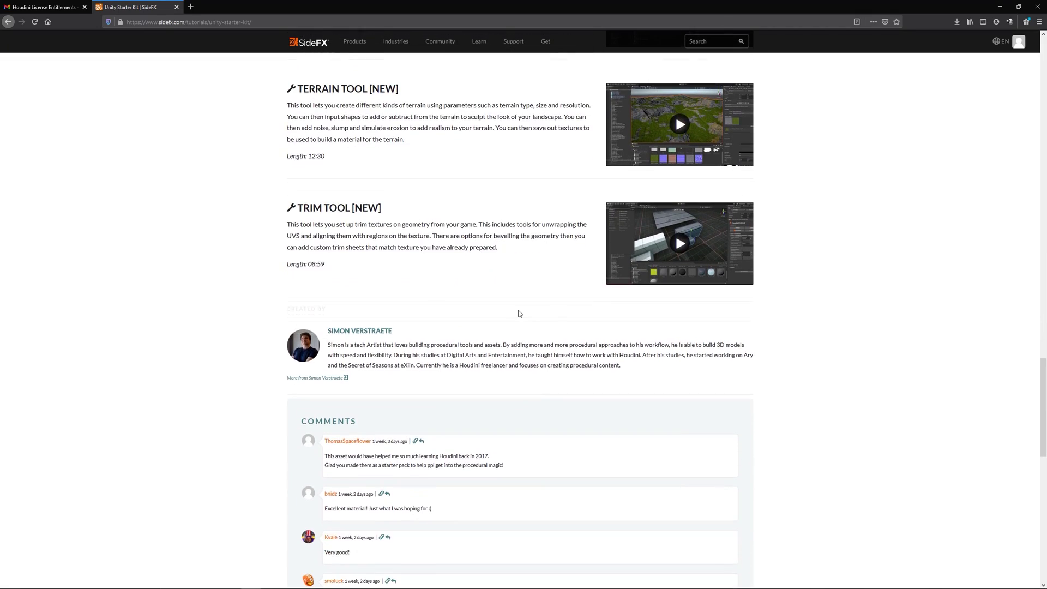
scroll(519, 313, "up", 20)
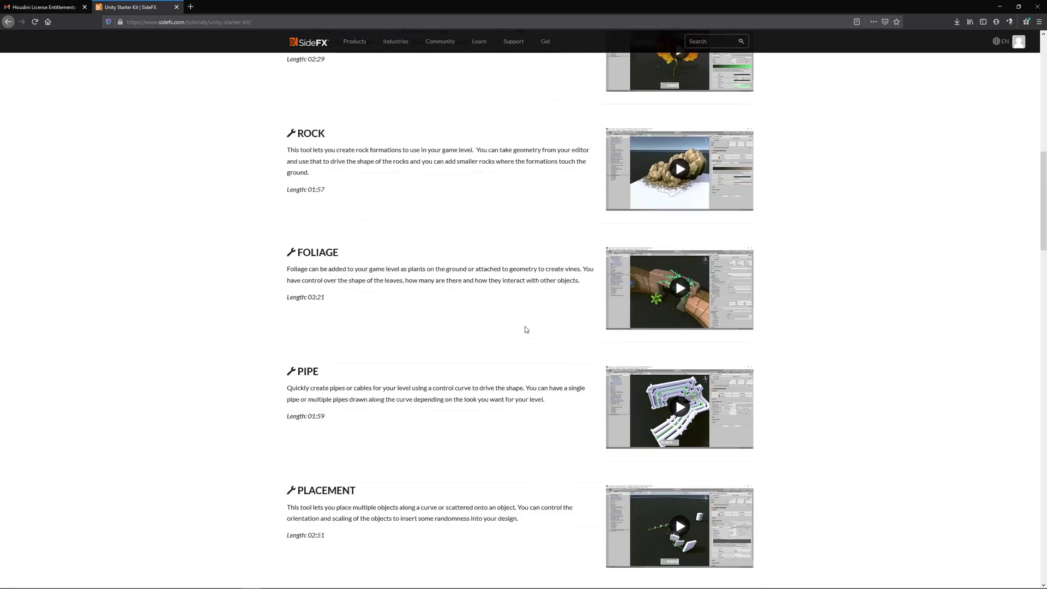
scroll(527, 329, "up", 15)
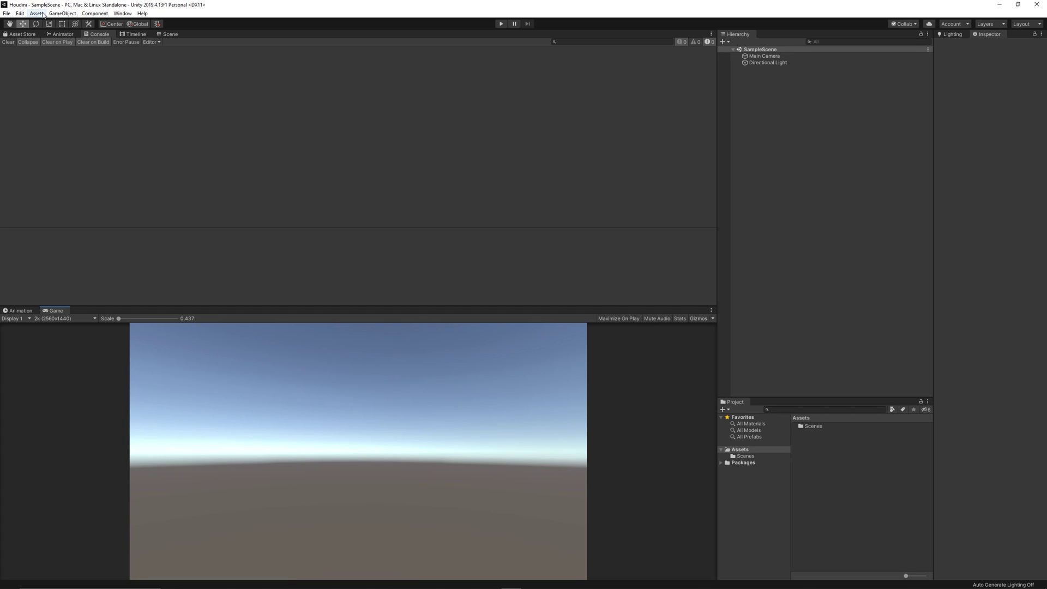
left_click(36, 14)
mouse_move(71, 112)
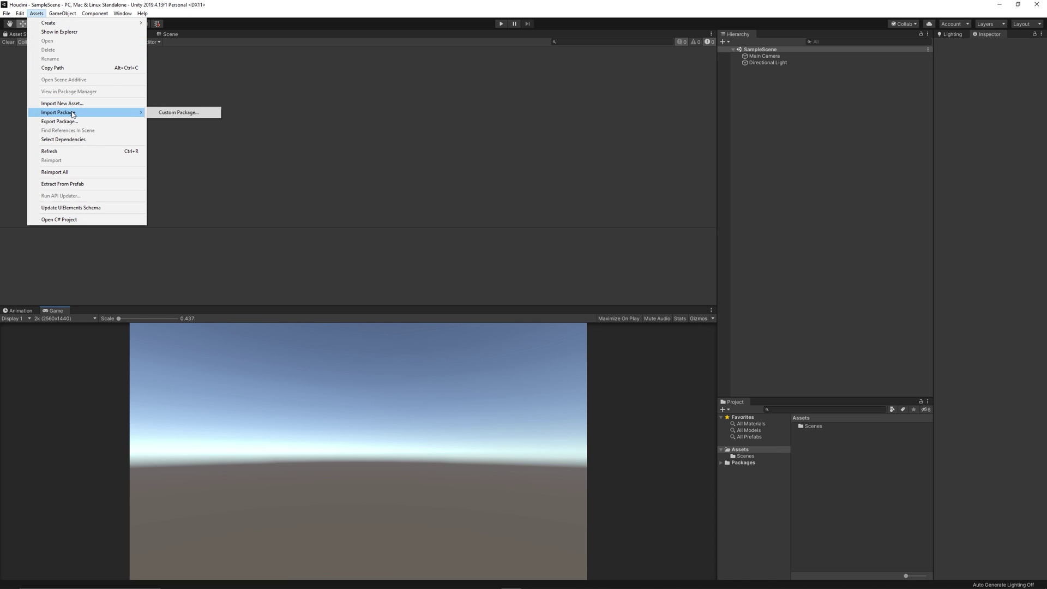
left_click(179, 113)
scroll(47, 121, "up", 2)
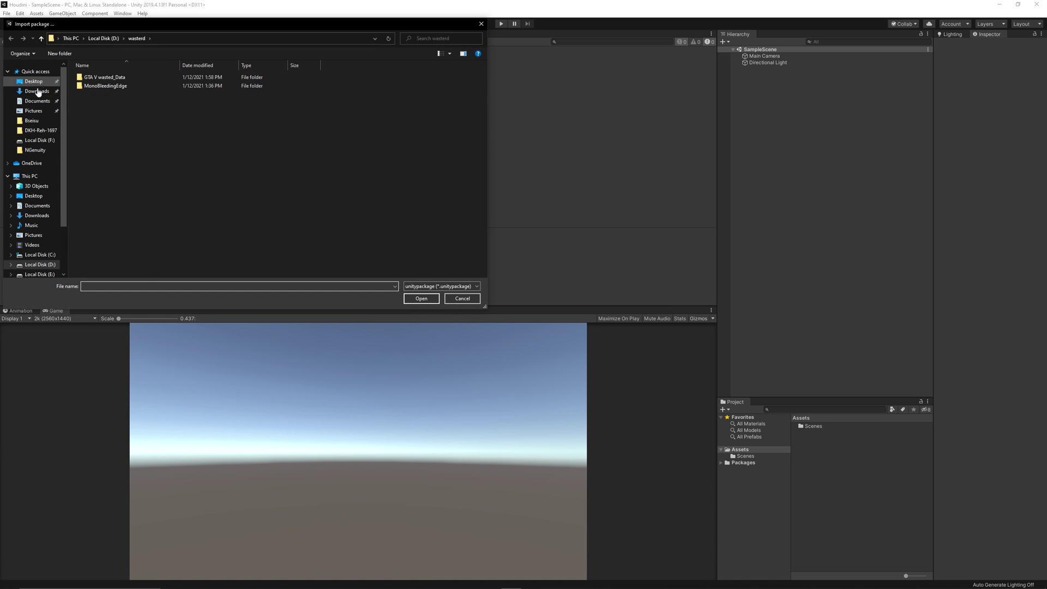
left_click(37, 92)
double_click(101, 78)
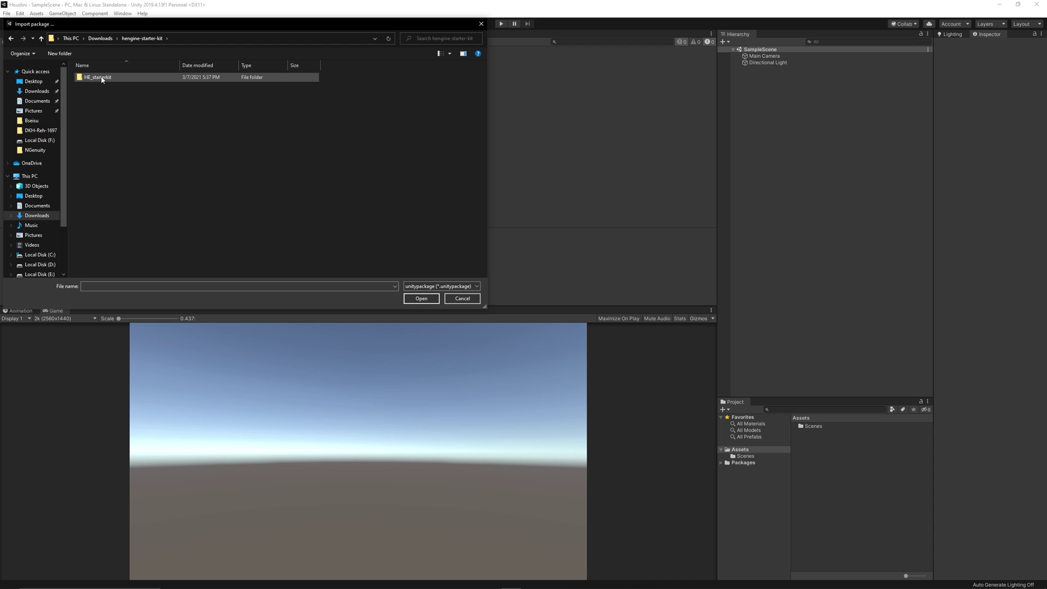
double_click(93, 77)
double_click(102, 95)
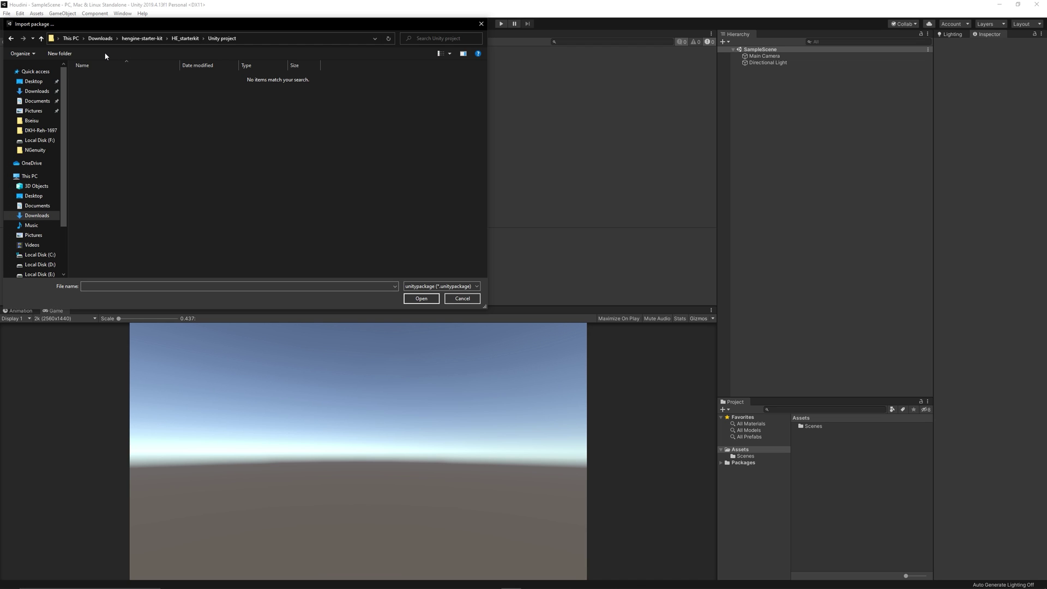
left_click(183, 40)
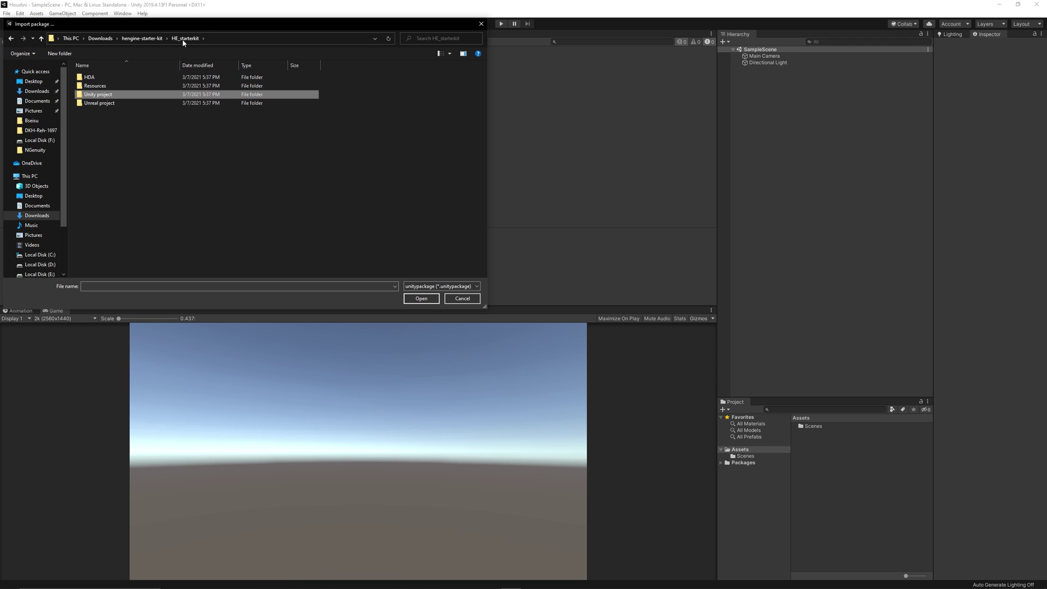
double_click(95, 86)
double_click(101, 76)
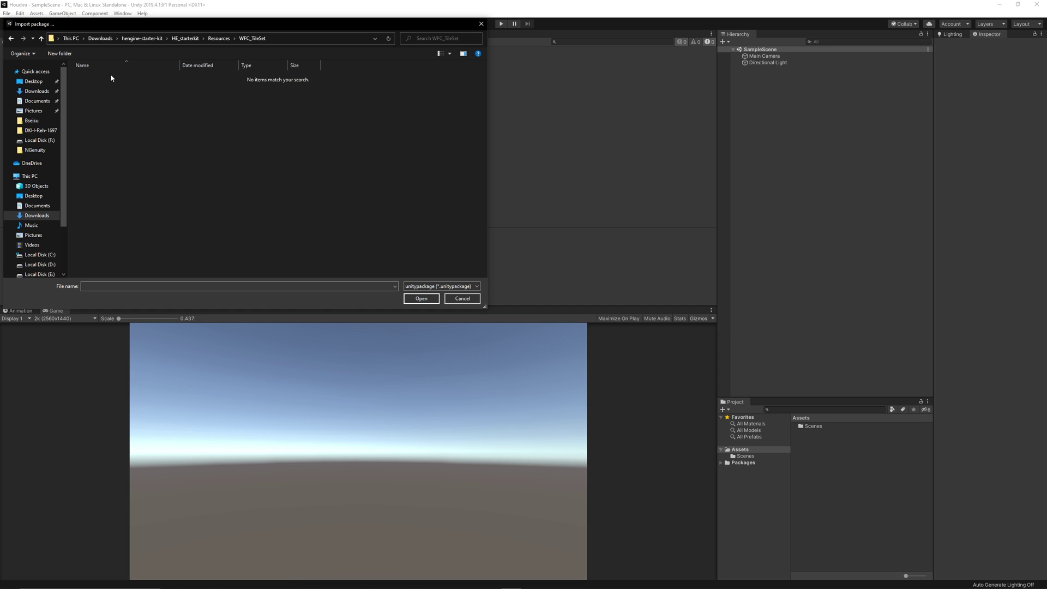
left_click(215, 38)
left_click(461, 298)
Switch to File Explorer, open hengine-starter-kit > HE_starterkit > Unity project in Downloads, and widen the Name column to show full file names.
left_click(271, 581)
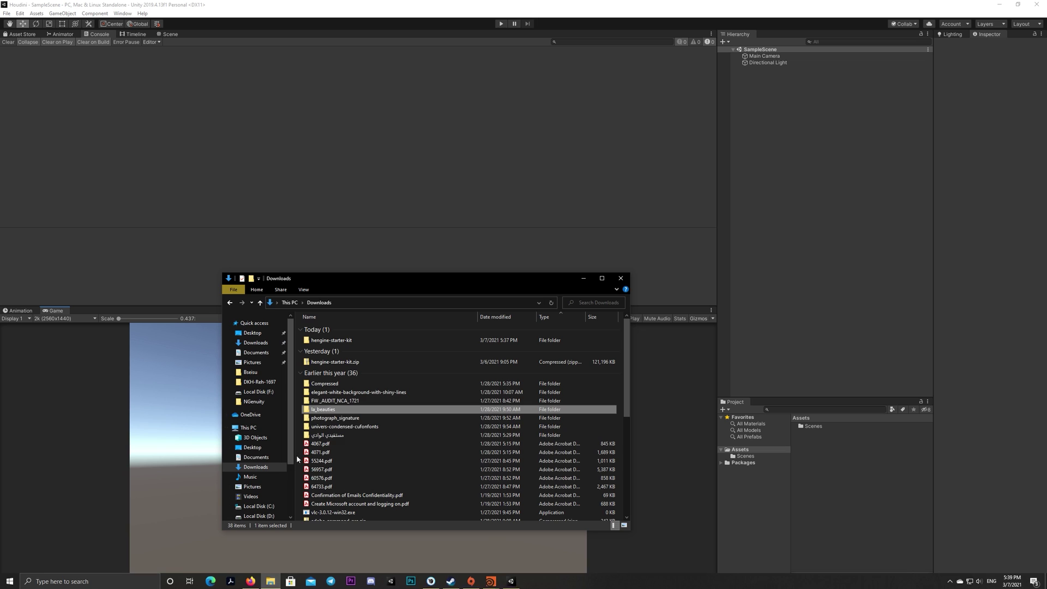
double_click(332, 340)
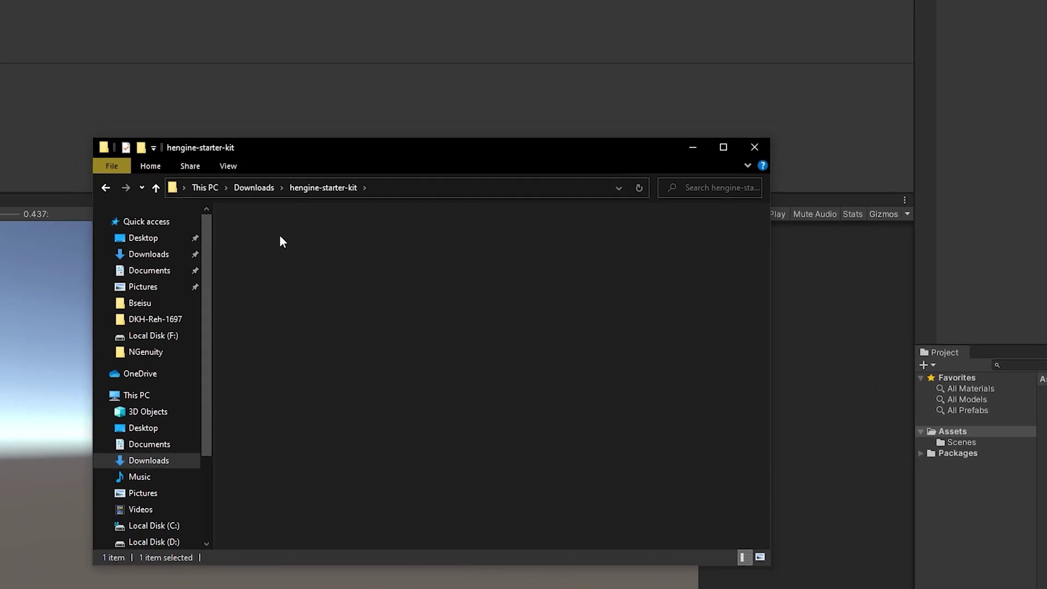
double_click(281, 240)
double_click(275, 260)
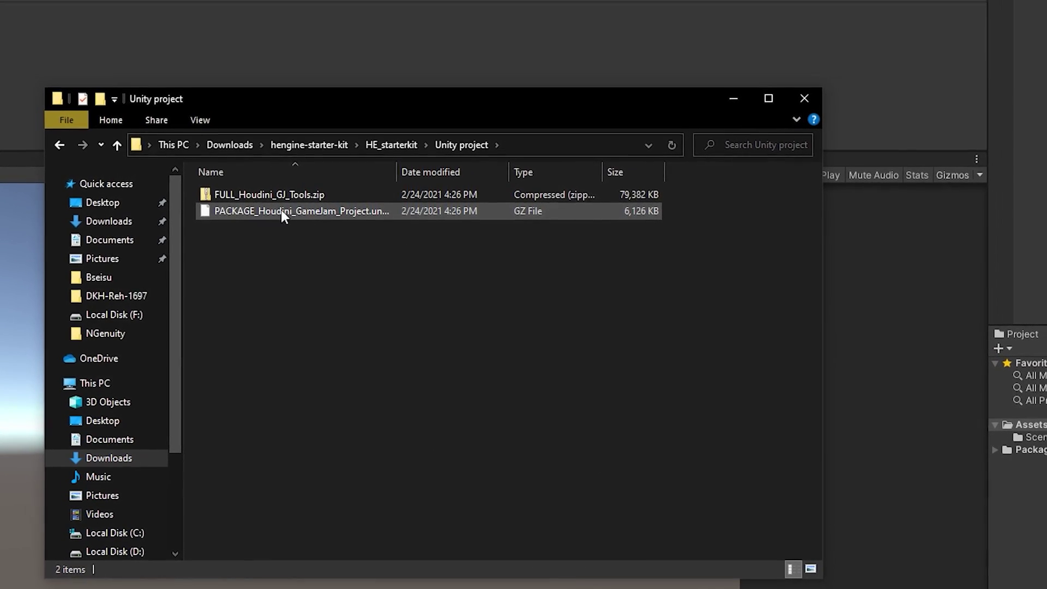
left_click_drag(397, 171, 503, 173)
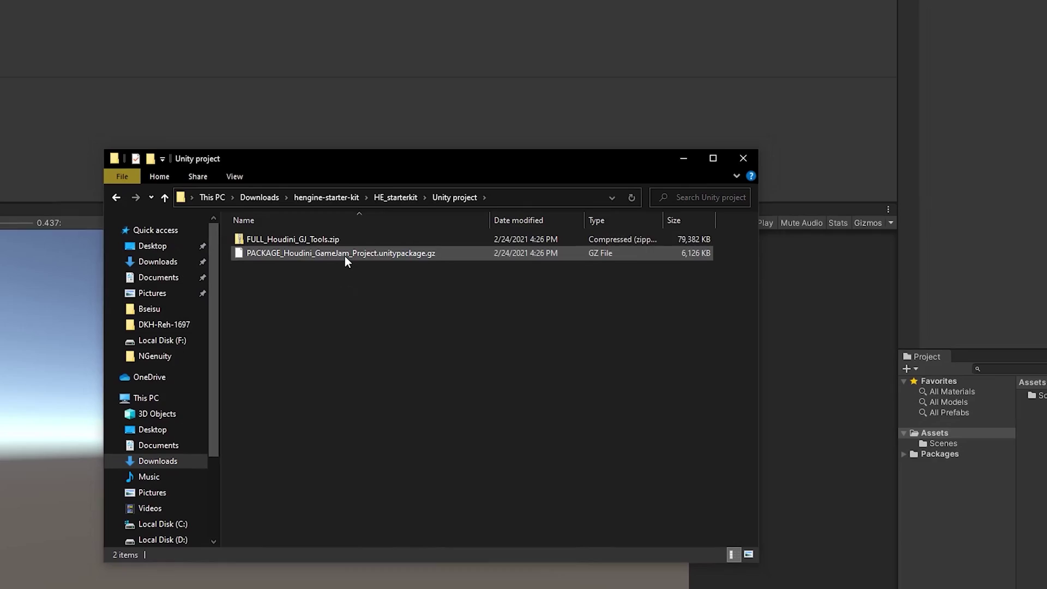
Rename the .gz package to PACKAGE_Houdini_GameJam_Project.unitypackage, accepting the extension change, and import it into the Unity project.
left_click(345, 254)
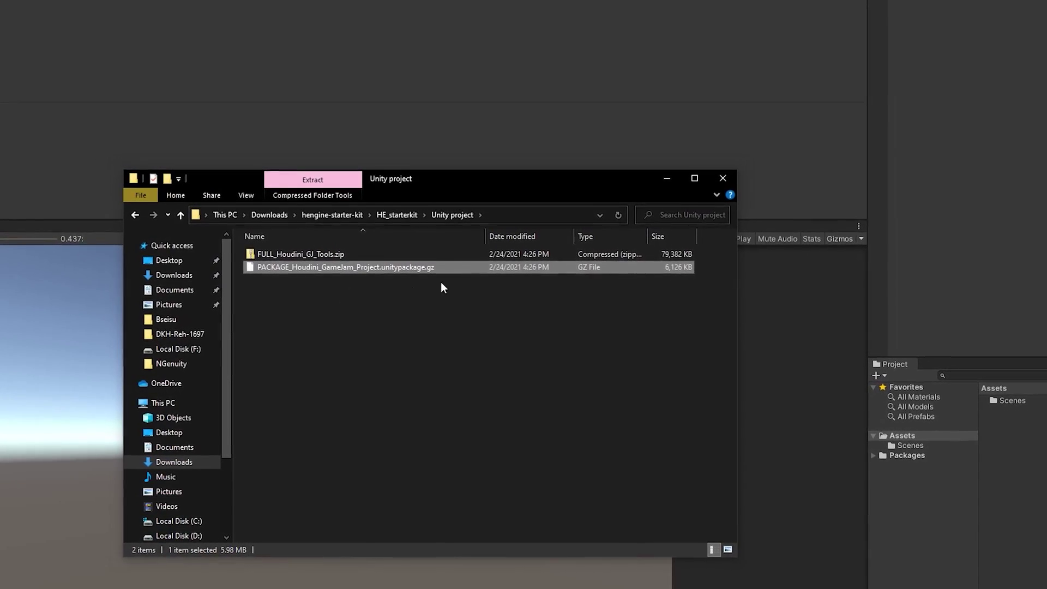
left_click(433, 270)
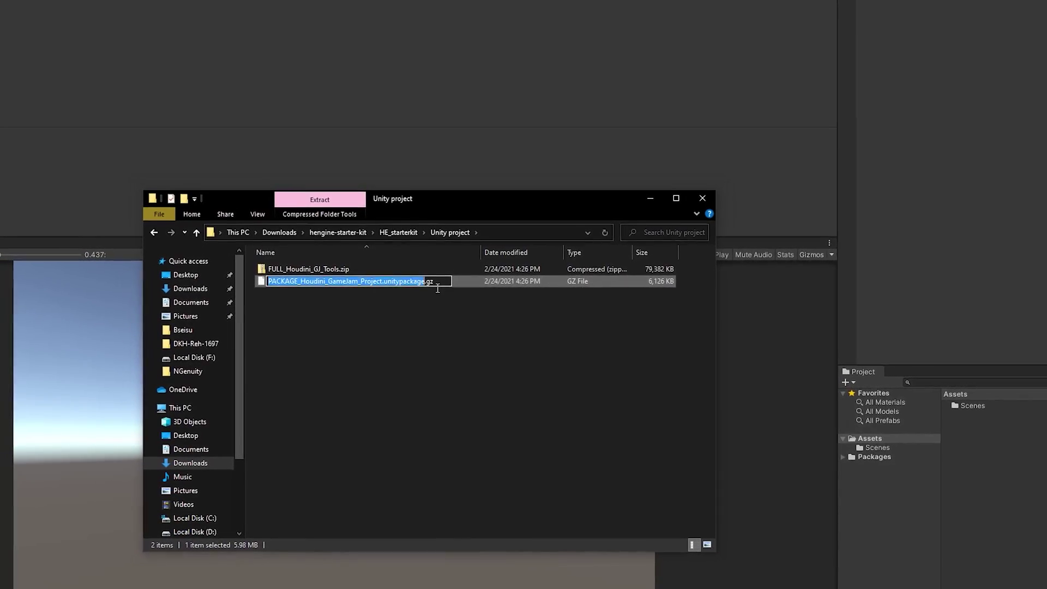
key("End")
key("BackSpace")
key("BackSpace")
key("BackSpace")
key("Return")
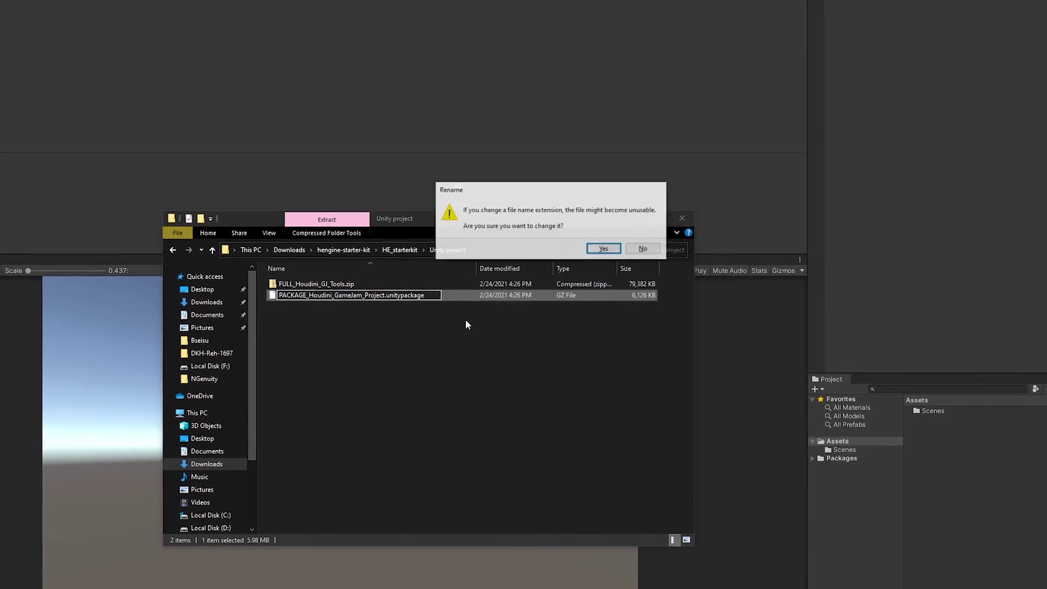
left_click(603, 248)
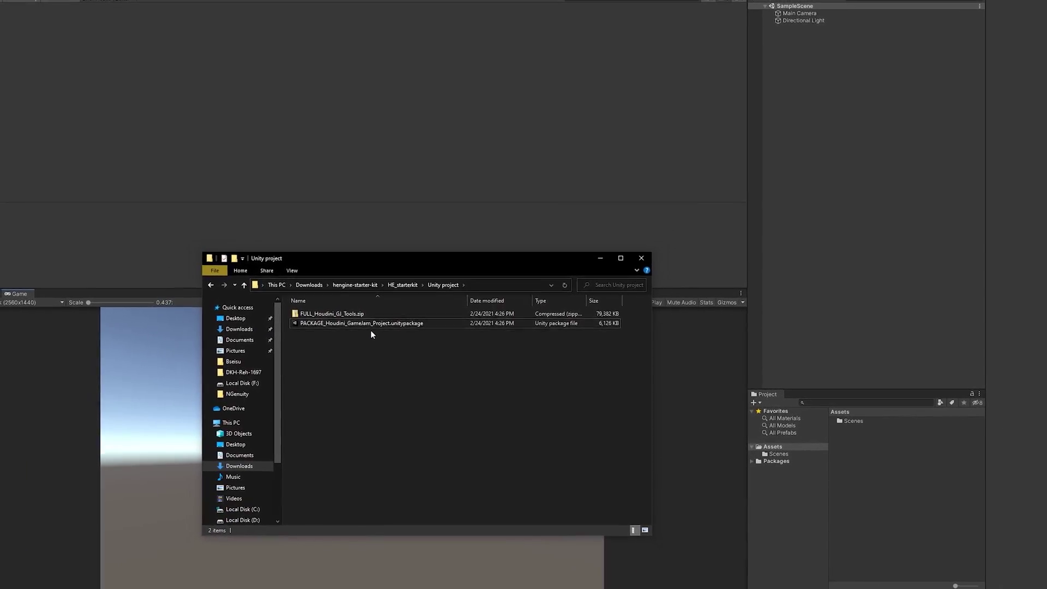
double_click(366, 324)
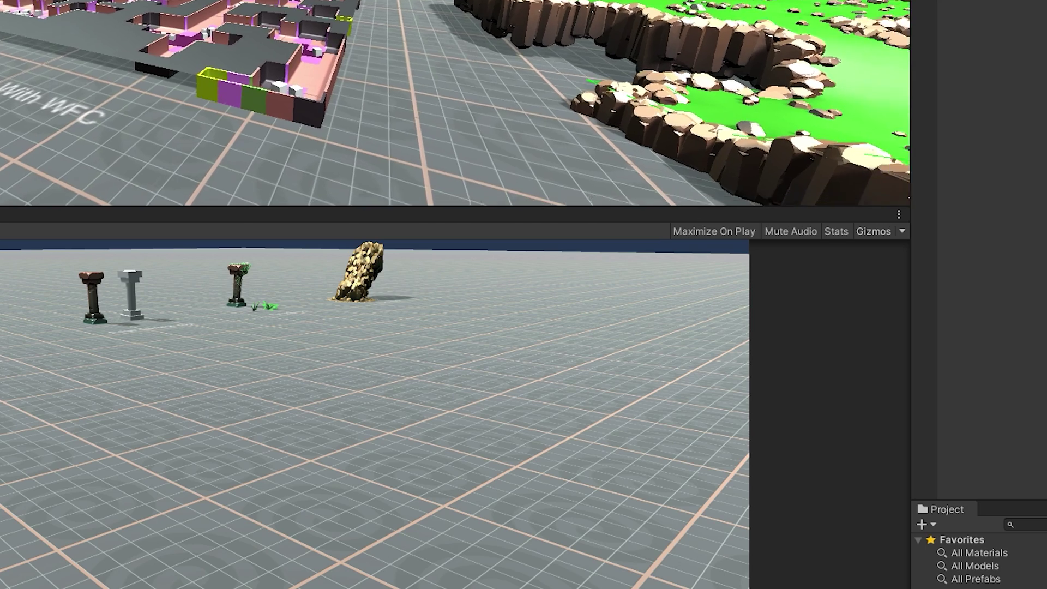
Enlarge the Scene view to inspect the sample scene's Platform tool example, and dismiss the Houdini Engine installation information.
left_click_drag(398, 203, 420, 204, "alt")
right_click_drag(317, 4, 256, 5)
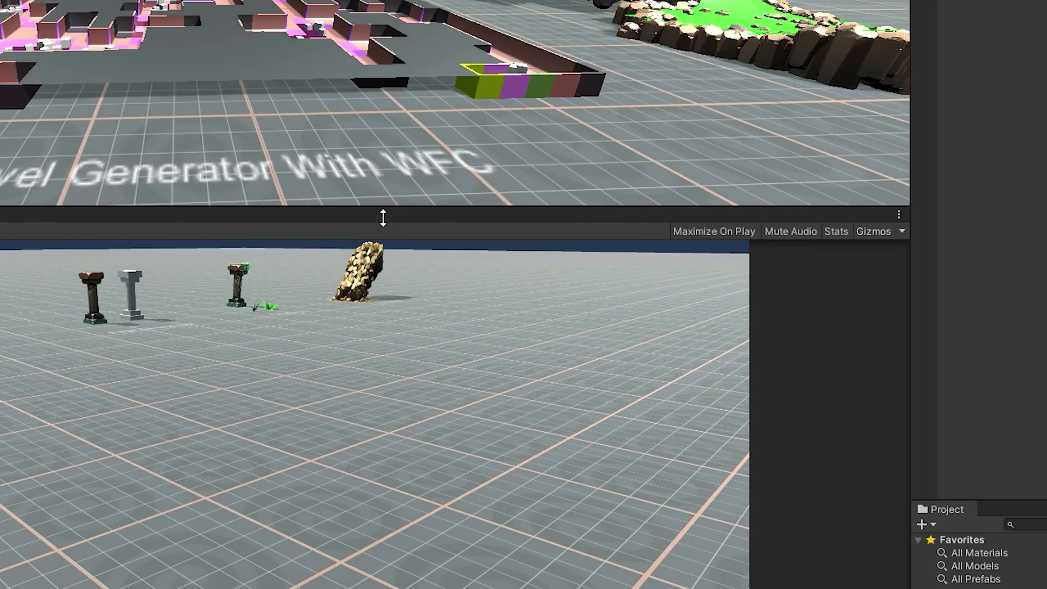
left_click_drag(381, 217, 399, 587)
right_click_drag(321, 425, 299, 429)
left_click_drag(299, 429, 343, 392, "alt")
key("d")
right_click_drag(344, 392, 316, 400)
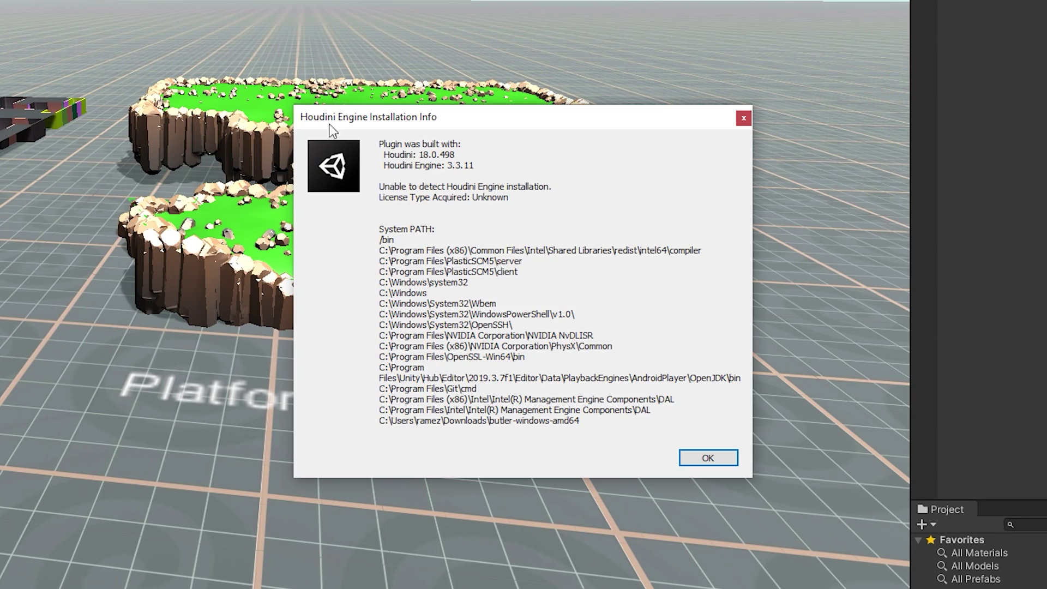
left_click(708, 458)
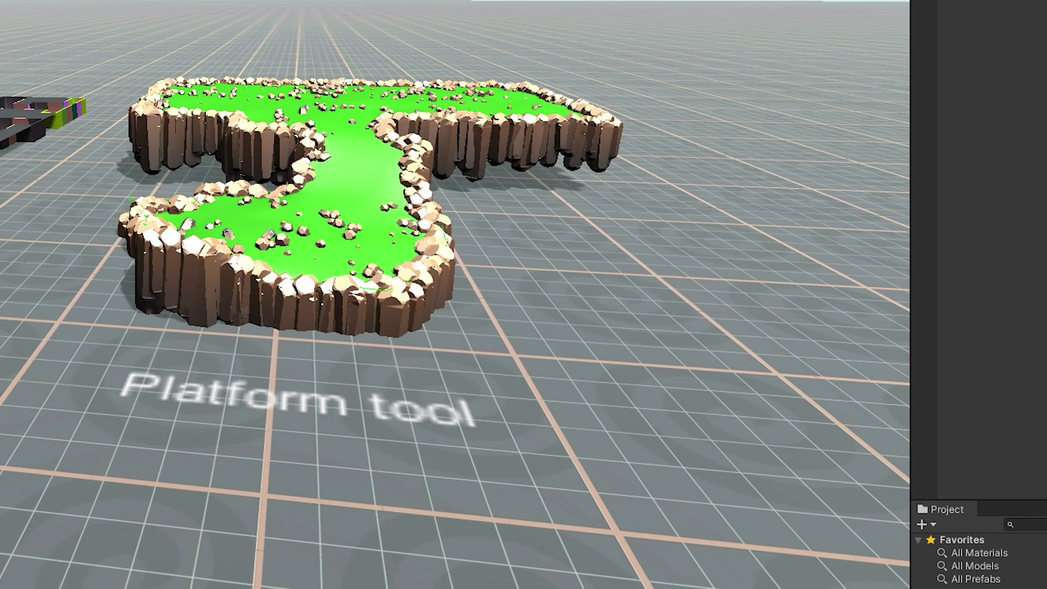
Select the platform, switch its Houdini Engine curve to edit mode and move the front corner point outward.
right_click_drag(490, 267, 491, 289)
left_click(402, 256)
key("w")
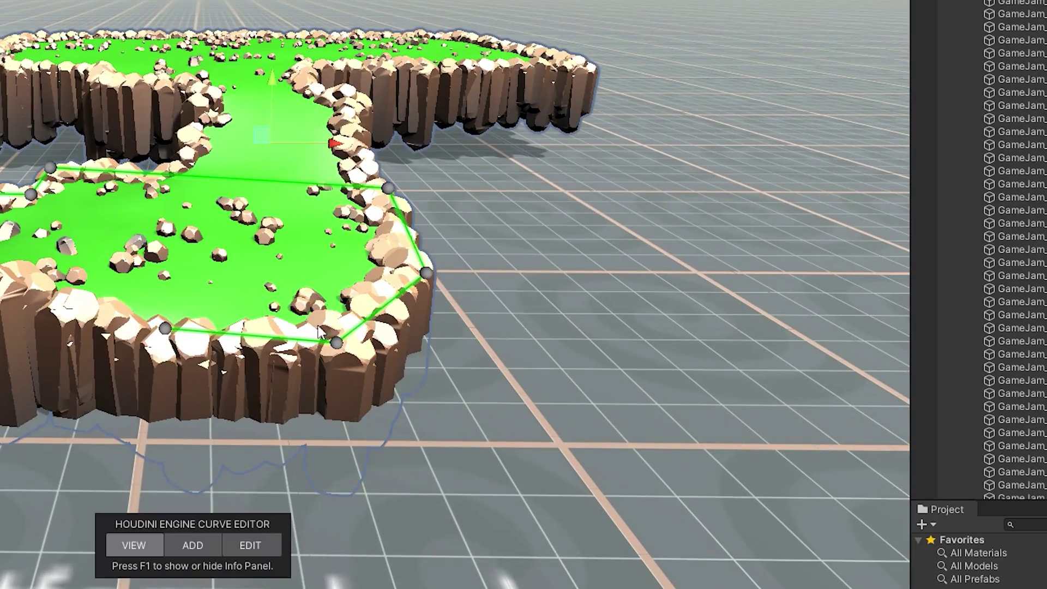
left_click(242, 545)
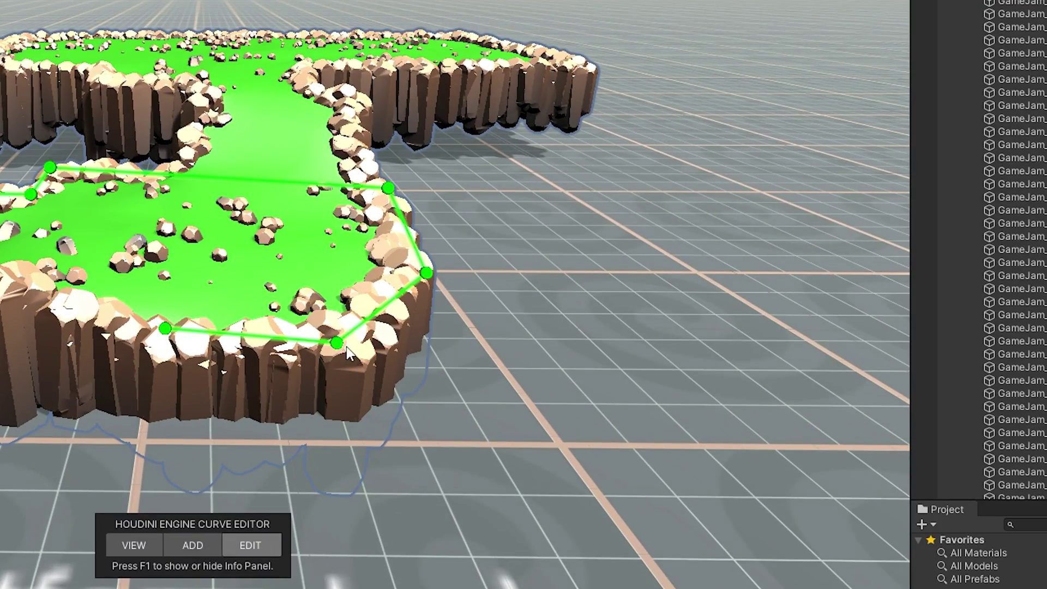
left_click_drag(336, 349, 365, 388)
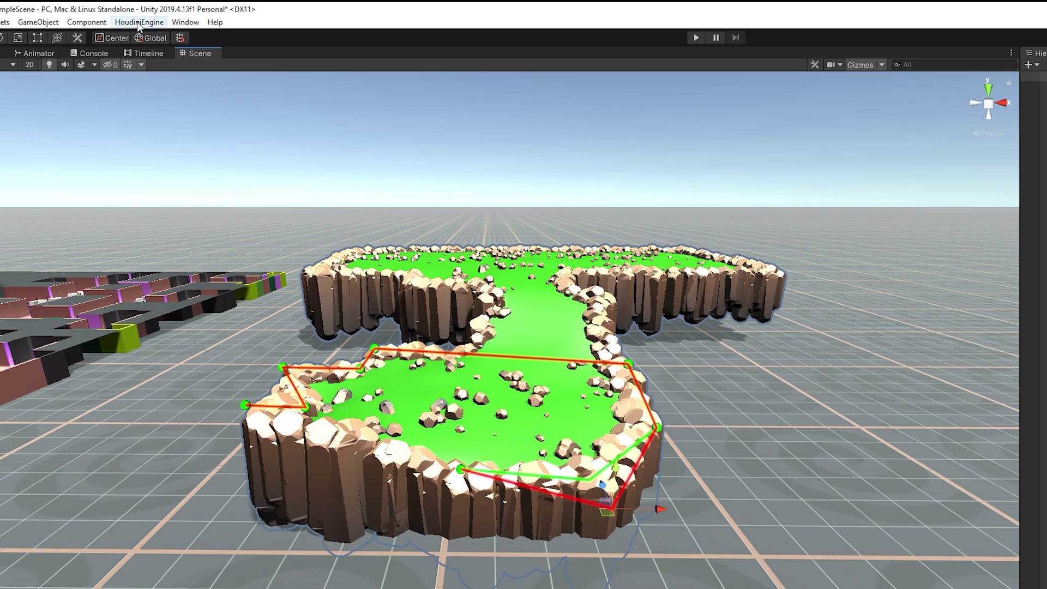
Set the Houdini Engine plug-in's Override Houdini Install Path to C:/Program Files/Side Effects Software/Houdini 18.5.499 and close the settings.
left_click(139, 23)
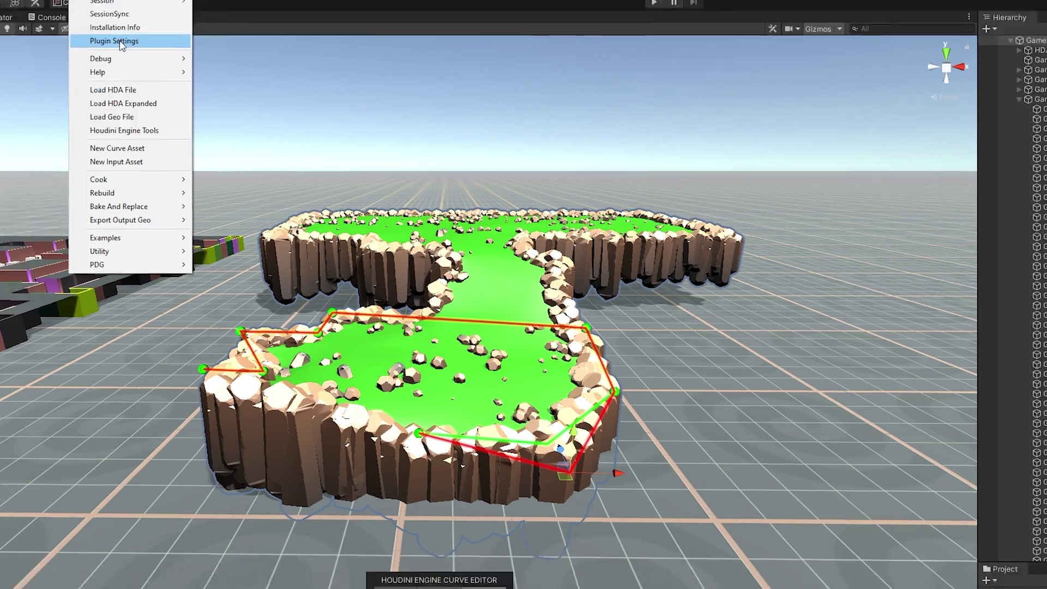
left_click(157, 77)
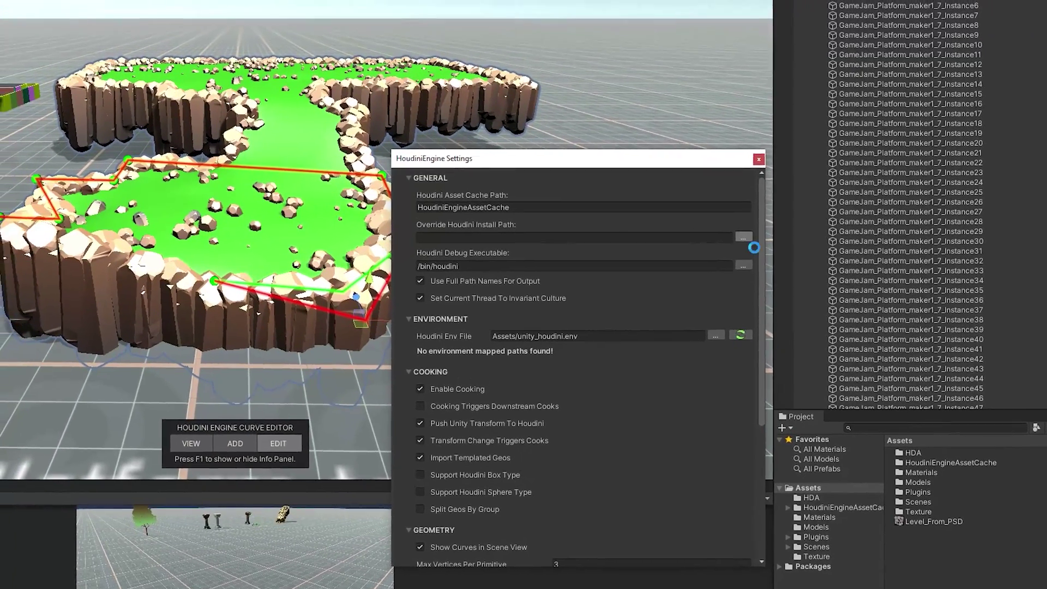
left_click(709, 206)
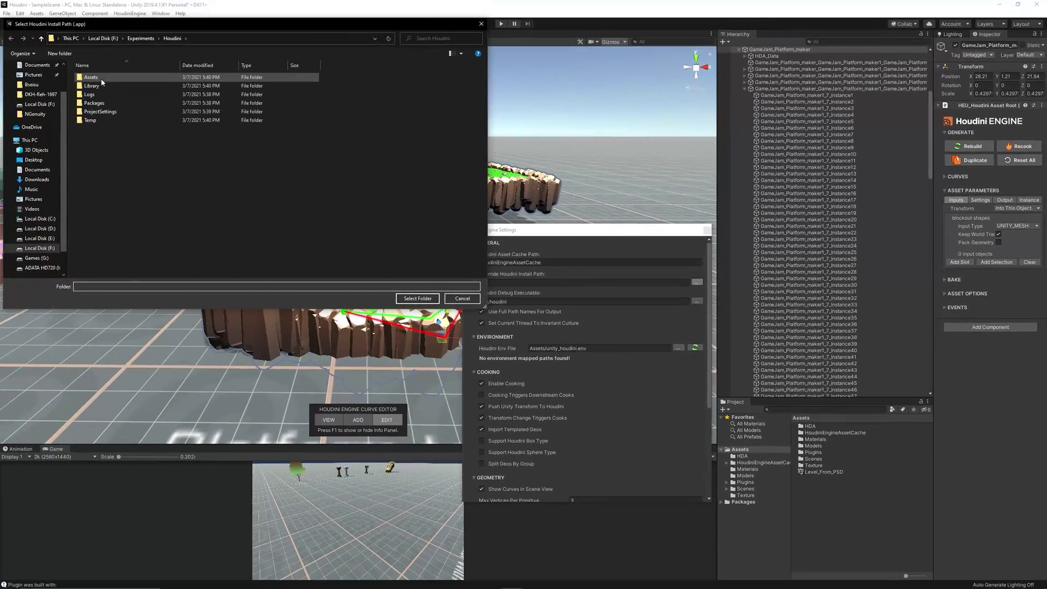
left_click(49, 219)
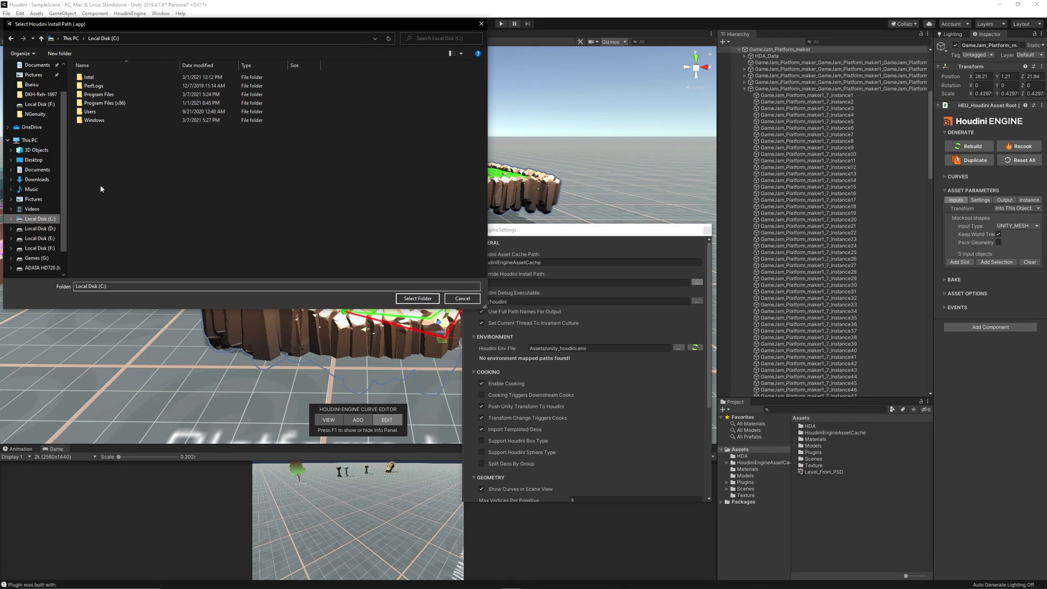
double_click(99, 95)
left_click(90, 145)
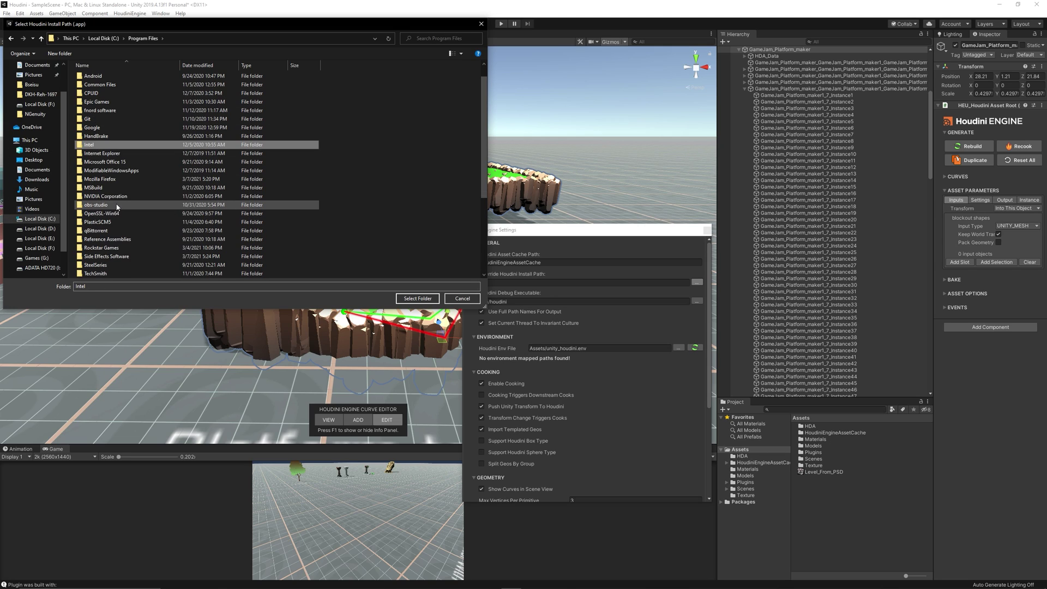
double_click(109, 257)
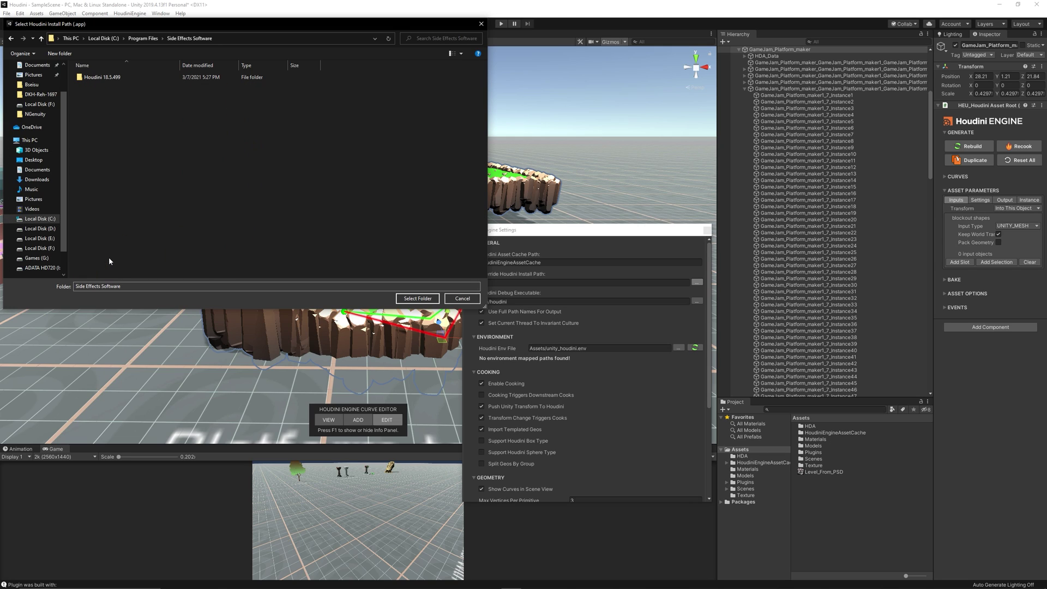
double_click(104, 78)
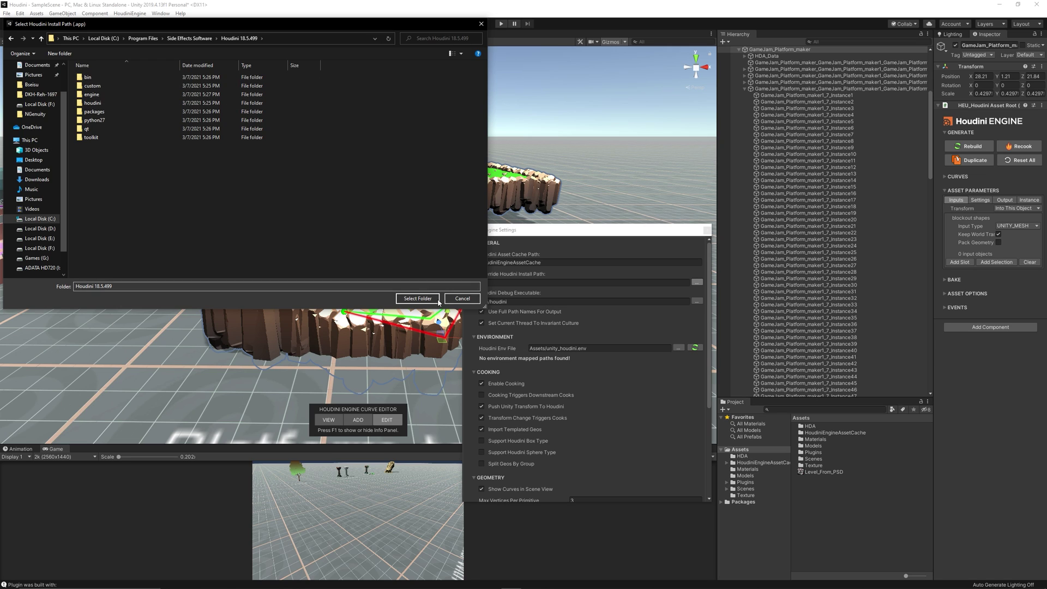
left_click(417, 298)
left_click(556, 316)
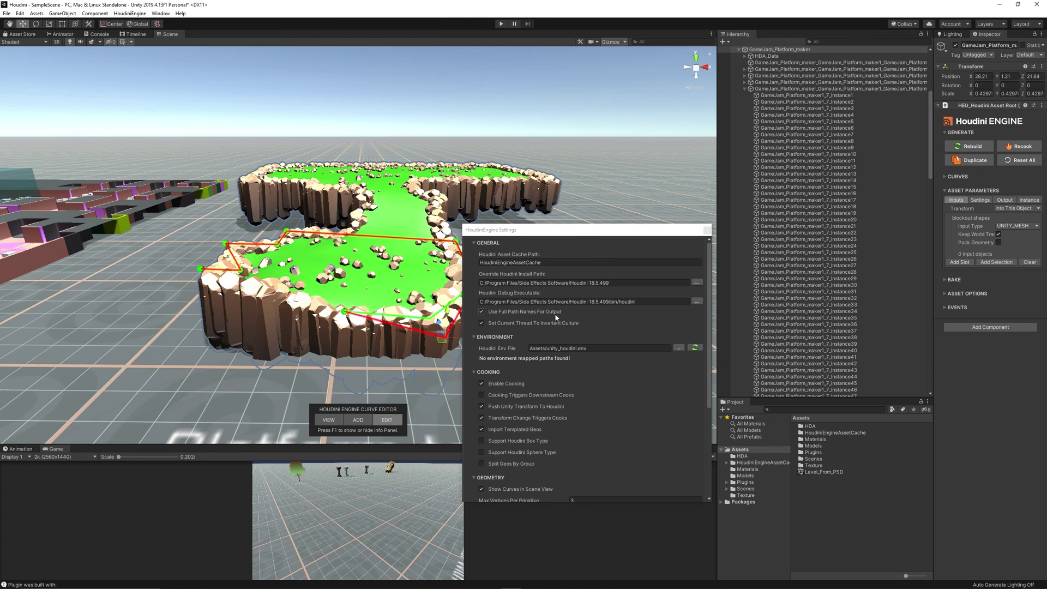
left_click(707, 230)
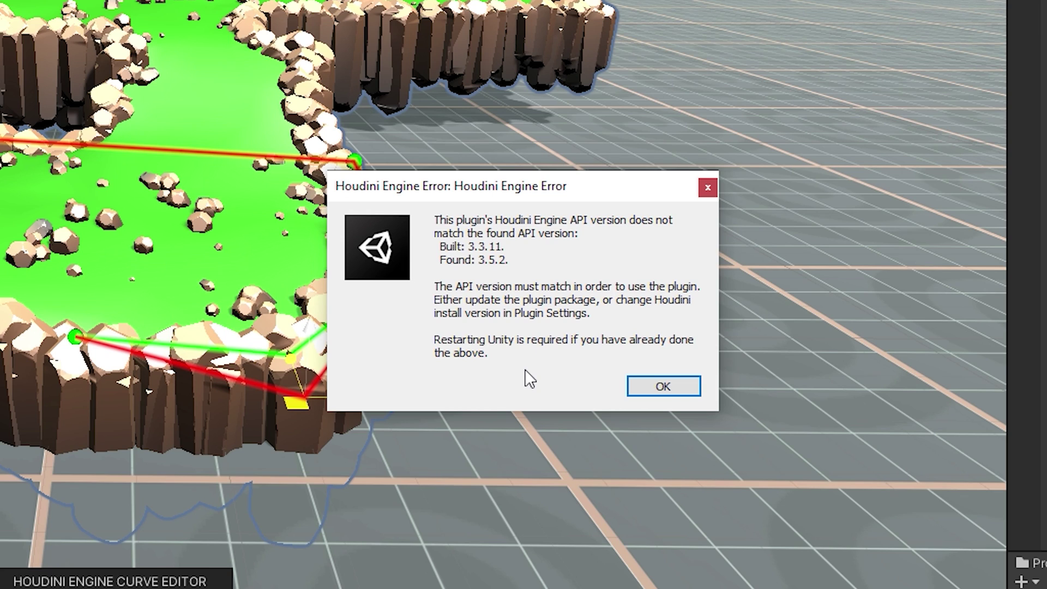
Dismiss the Houdini Engine error, switch to File Explorer and open Program Files > Side Effects Software > Houdini 18.5.499 on drive C.
left_click(663, 387)
left_click(663, 384)
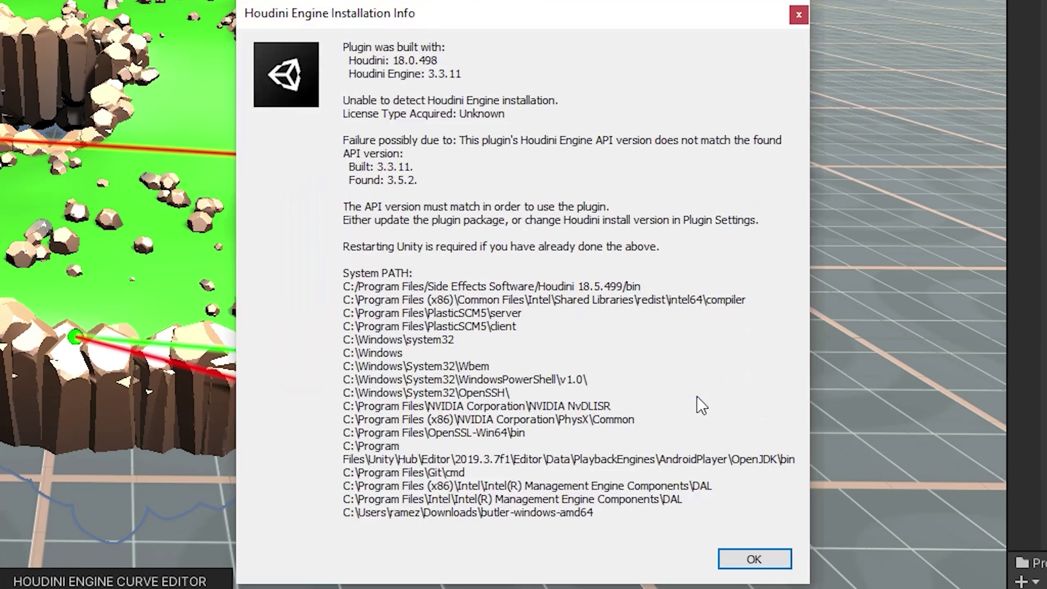
left_click(754, 559)
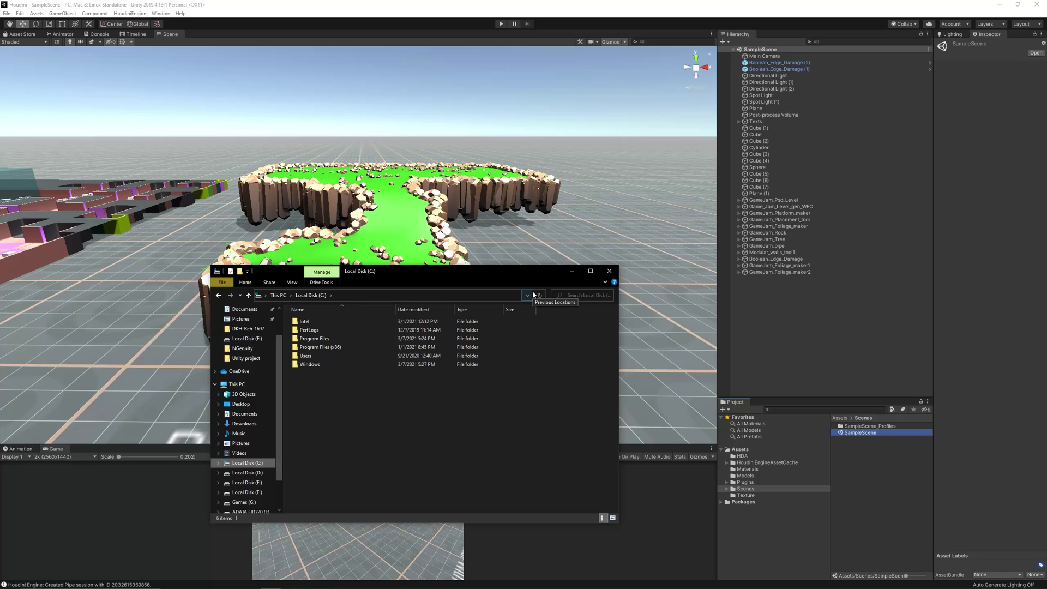
double_click(324, 339)
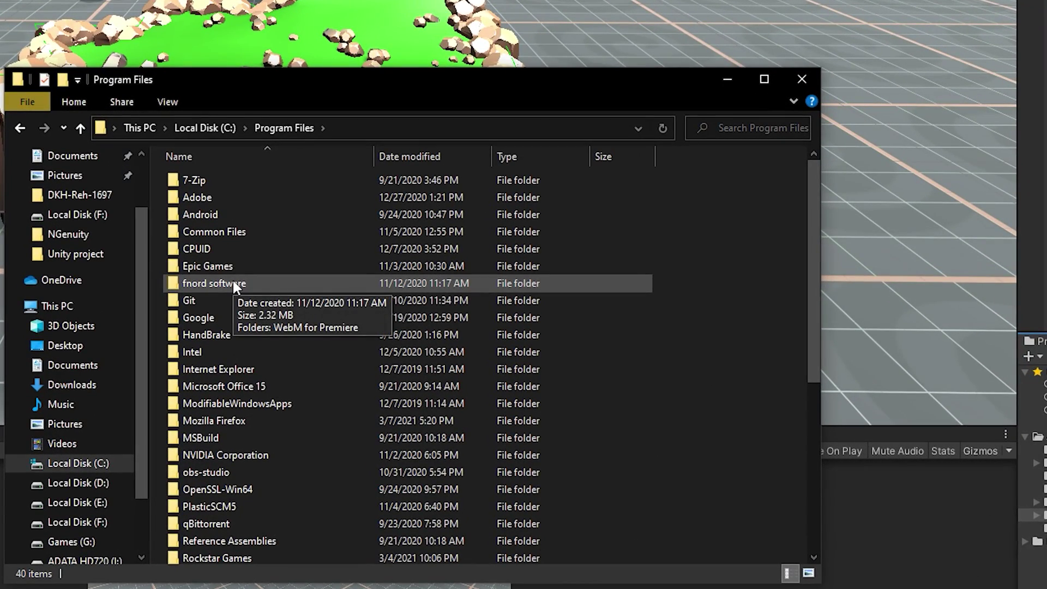
scroll(232, 278, "down", 5)
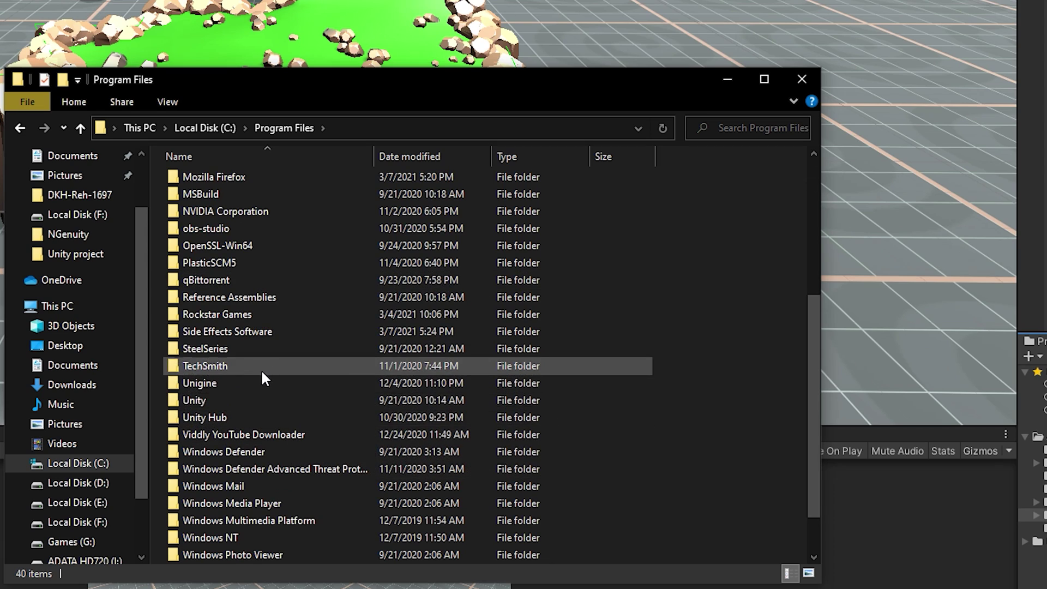
double_click(232, 332)
left_click(209, 180)
double_click(210, 179)
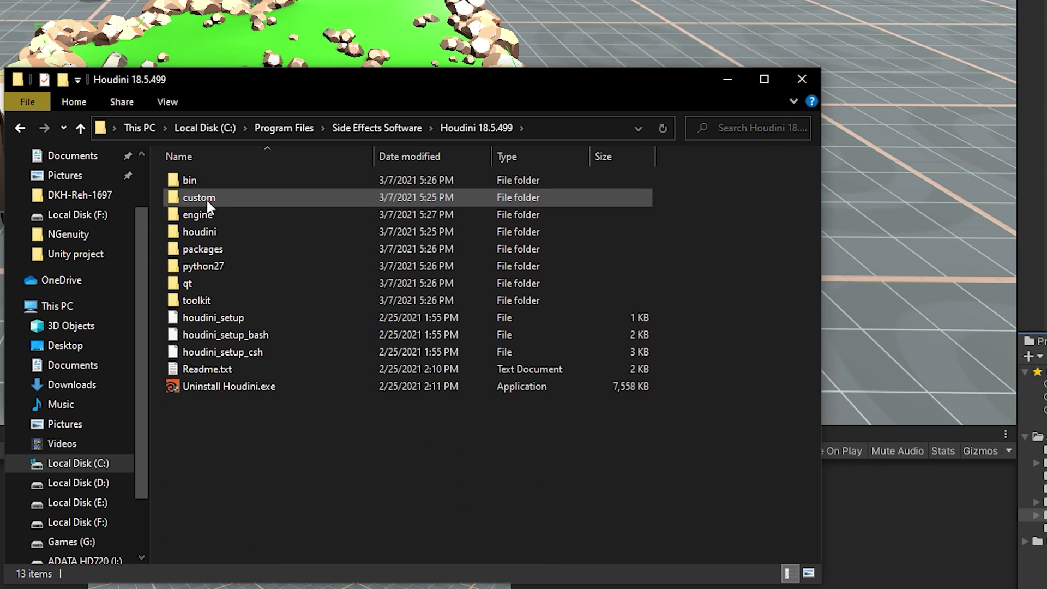
left_click(215, 251)
double_click(215, 251)
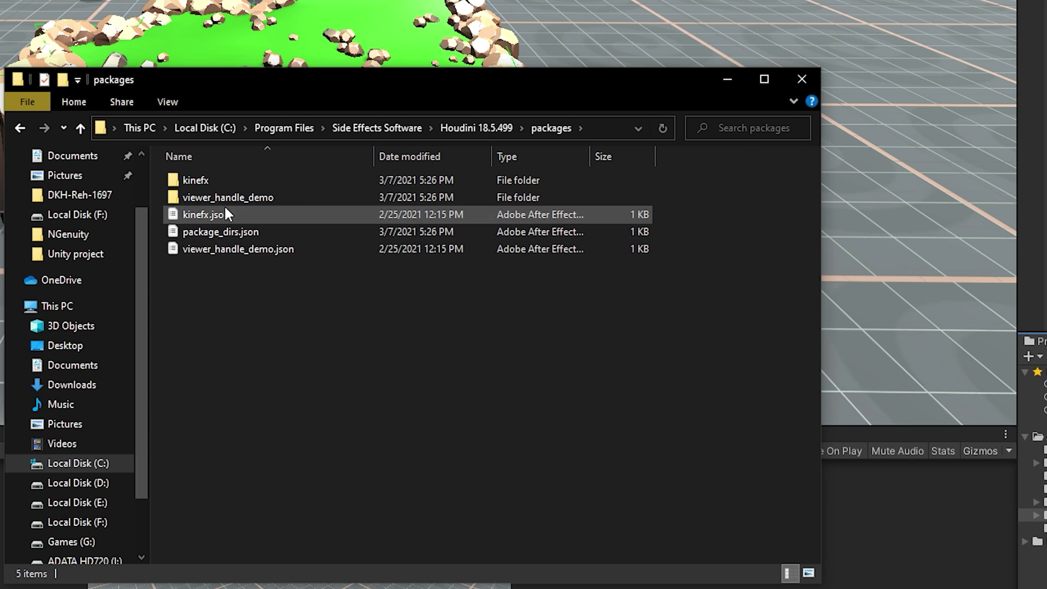
left_click(474, 127)
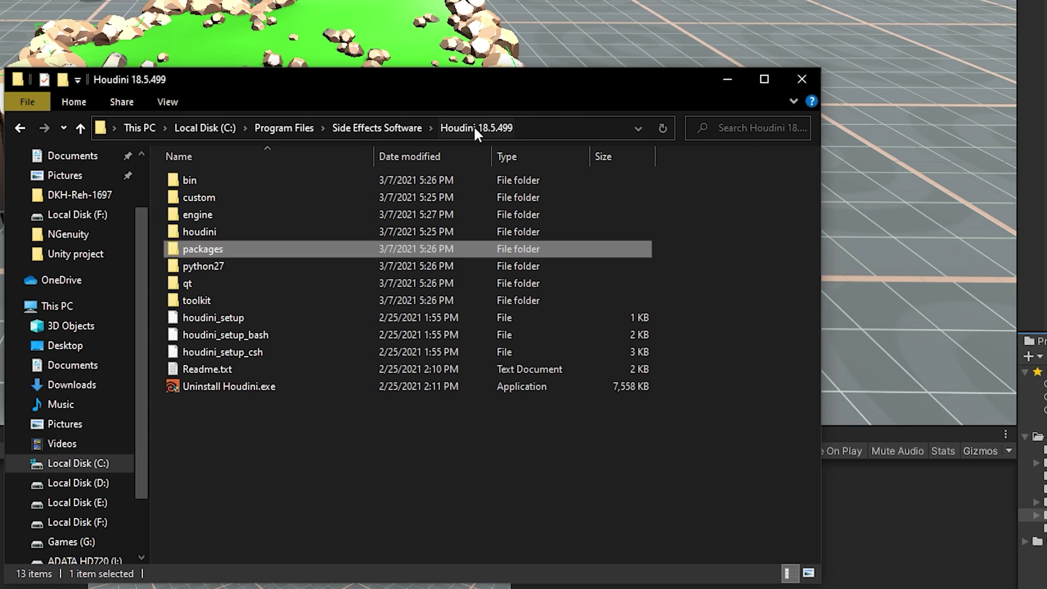
Open HoudiniEngineUnity.unitypackage from the Houdini folder's engine > unity subfolder and import the package contents into the Unity project.
left_click(229, 214)
double_click(230, 214)
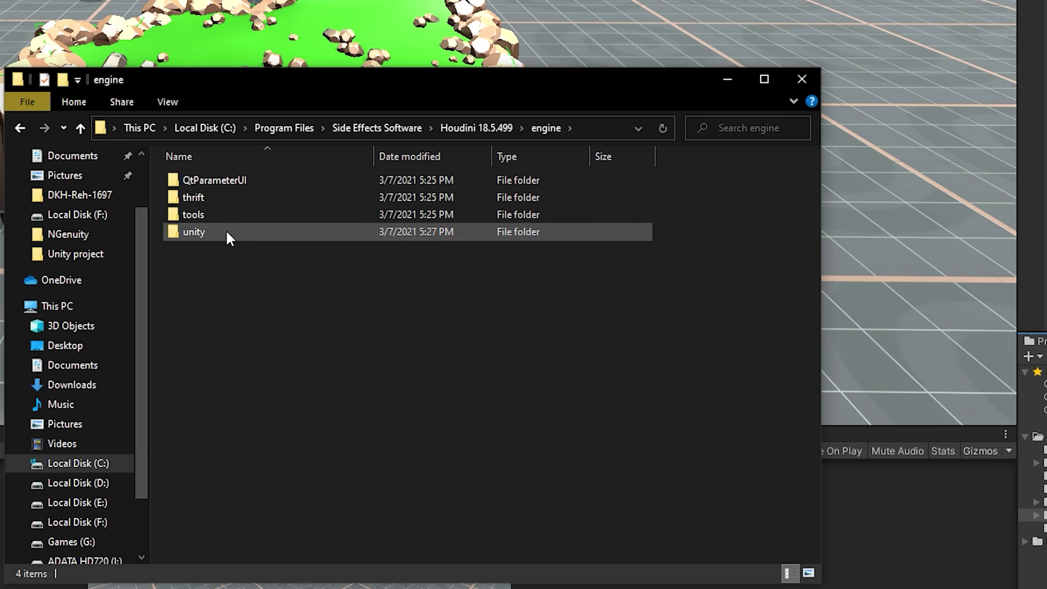
double_click(226, 232)
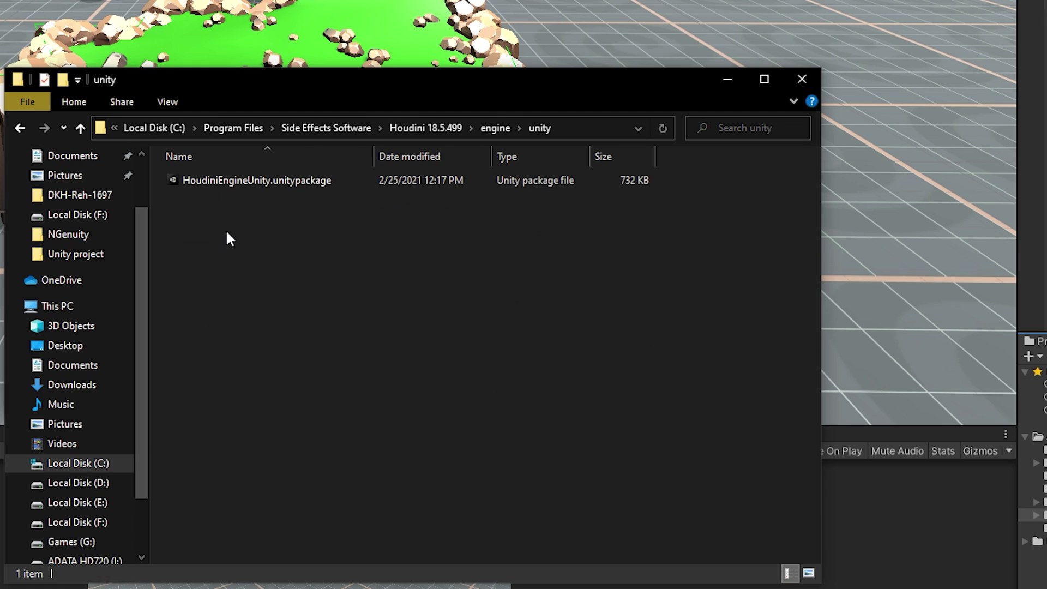
double_click(263, 181)
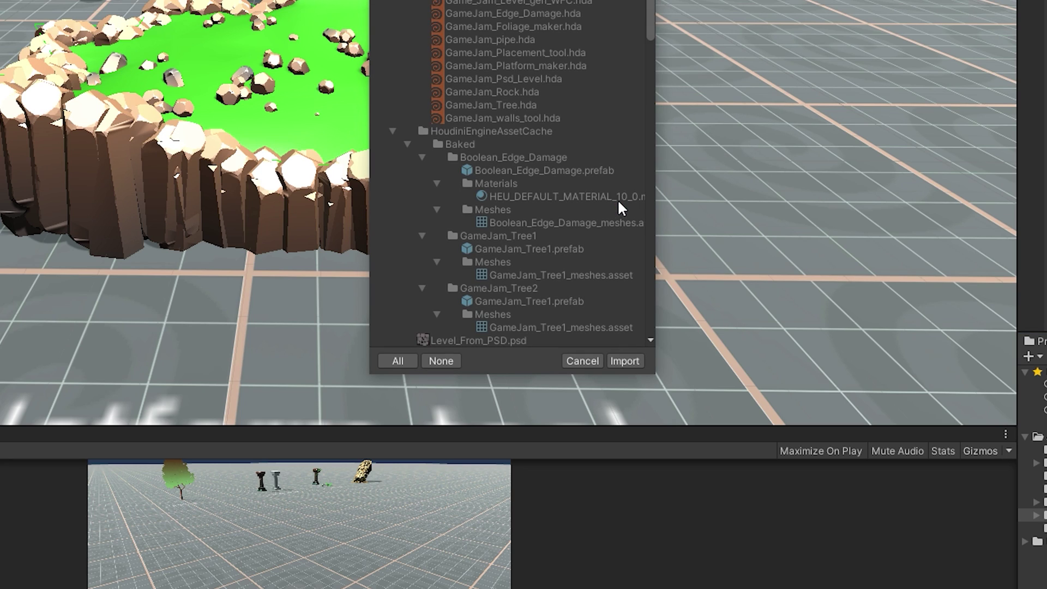
left_click(624, 360)
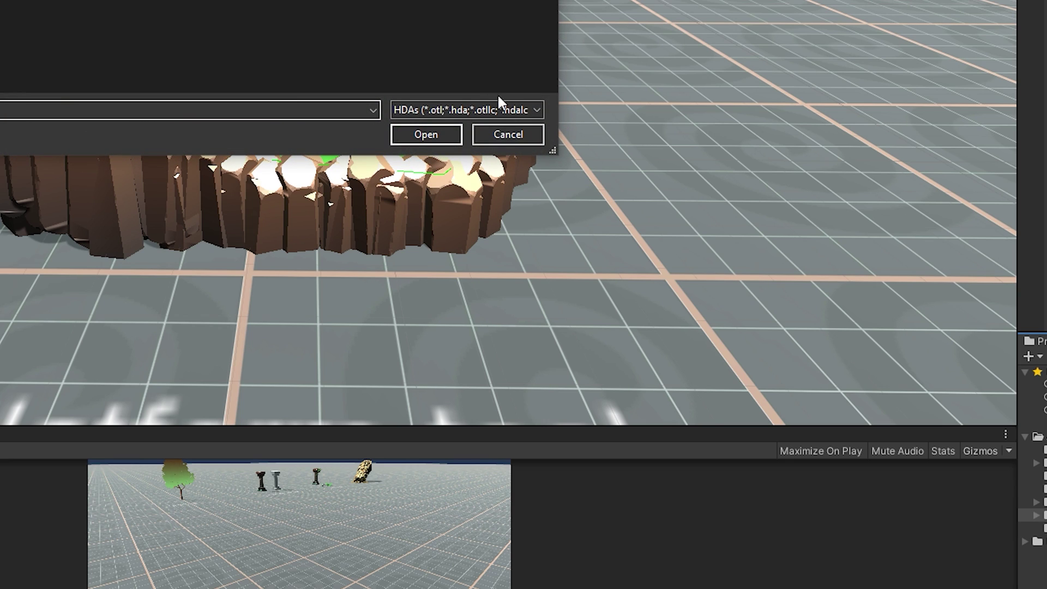
Cancel the HDA file selection, put the platform's curve in edit mode and move its front corner point outward.
left_click(508, 134)
left_click(352, 62)
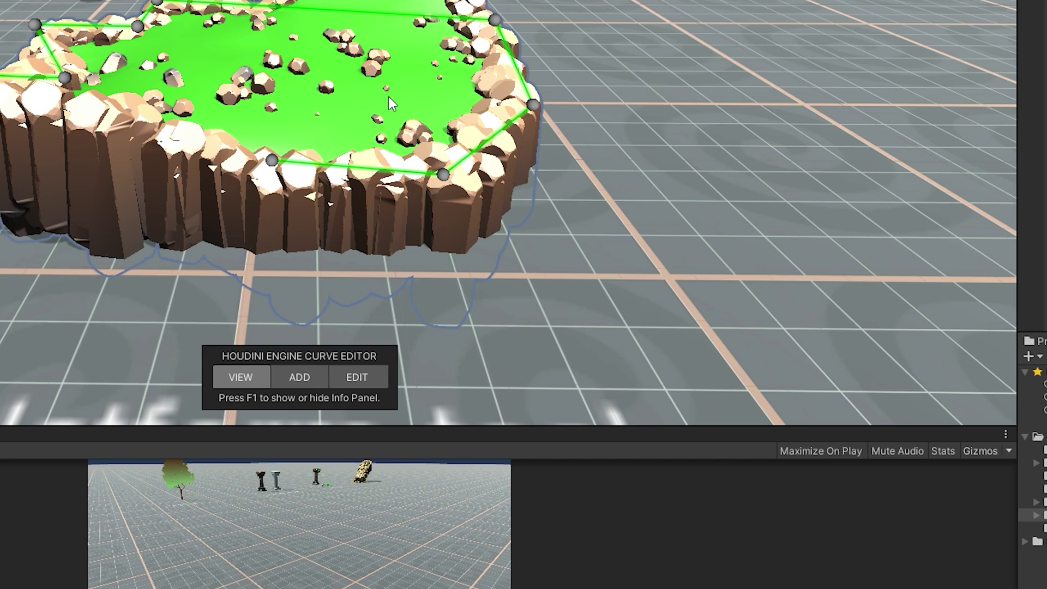
left_click(341, 379)
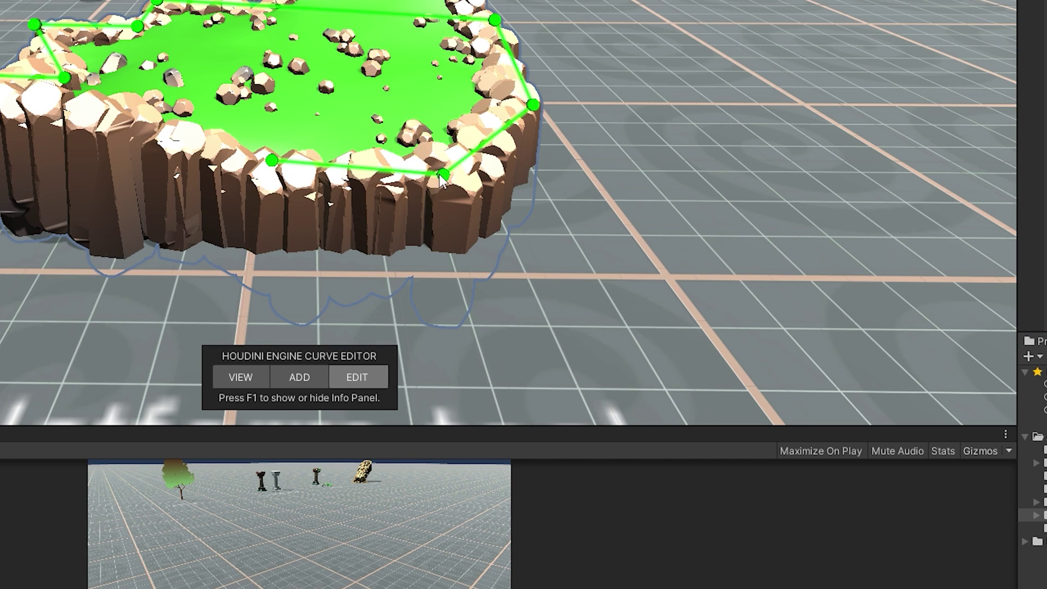
left_click(444, 179)
left_click_drag(439, 179, 457, 214)
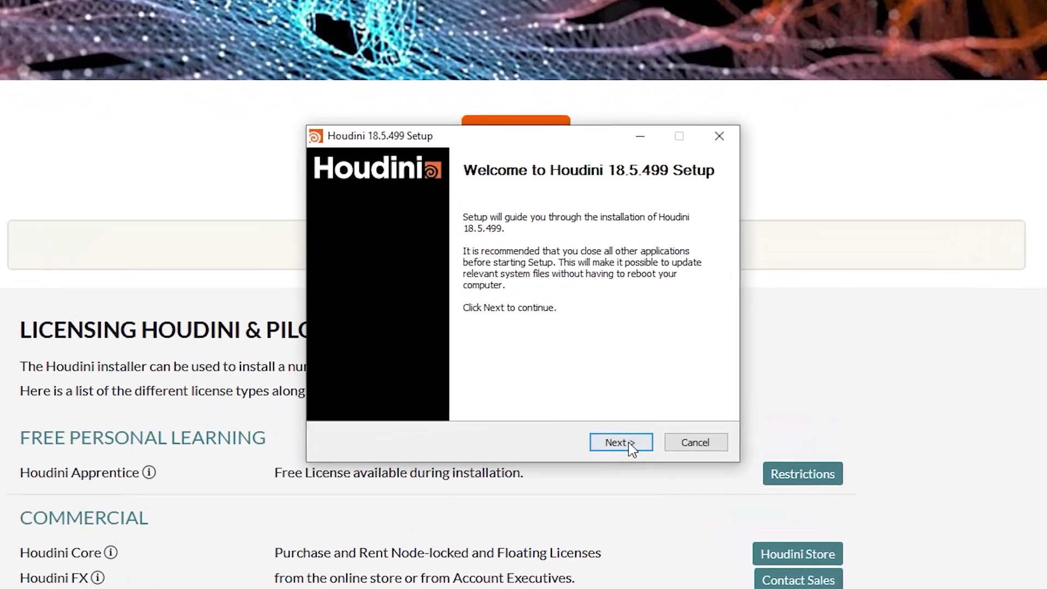
Switch to the Houdini 18.5.499 Setup, accept the license agreement and continue past component selection to the Houdini Engine plug-ins.
left_click(622, 442)
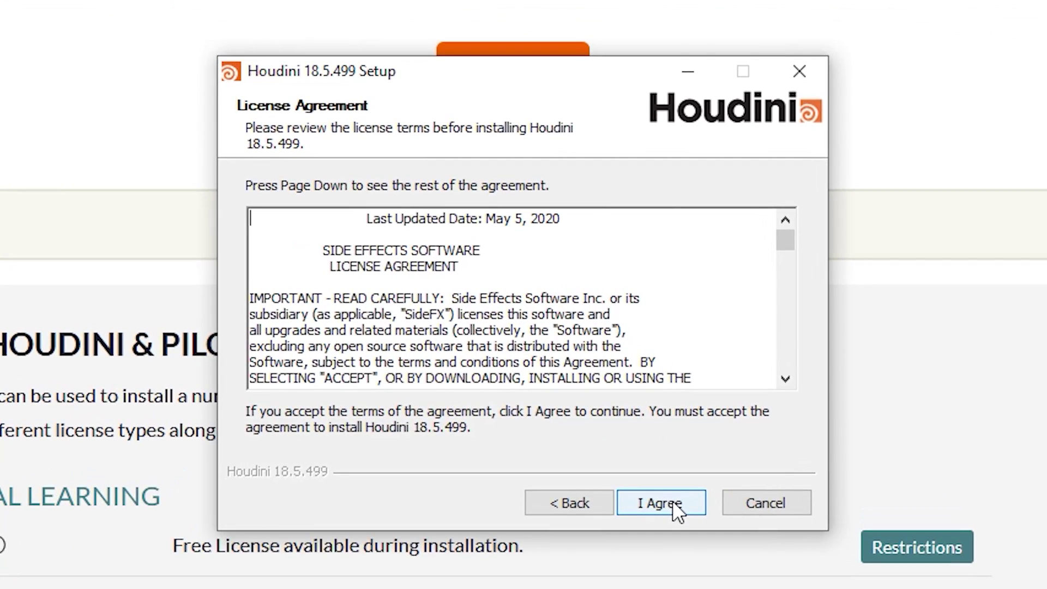
left_click(670, 505)
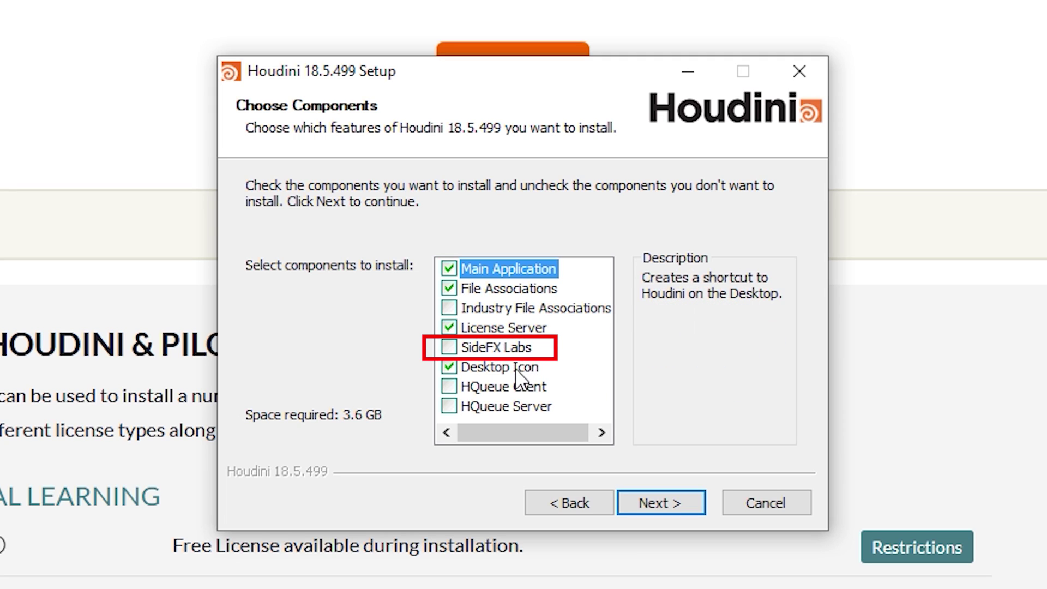
left_click(677, 510)
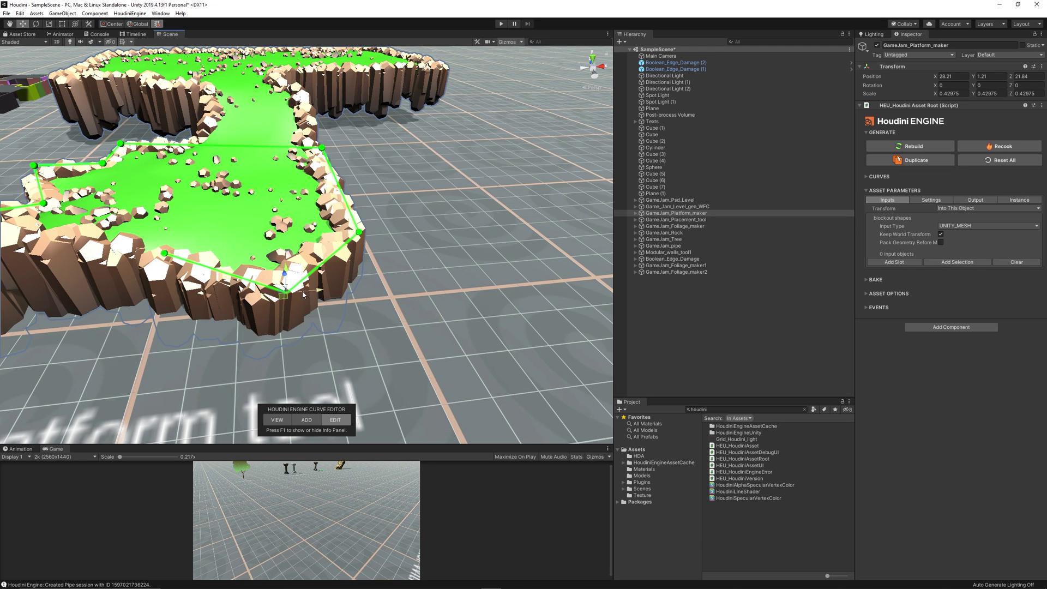
Switch back to Unity and reshape the platform by moving its front and side curve points outward.
left_click_drag(303, 295, 367, 325)
left_click(358, 233)
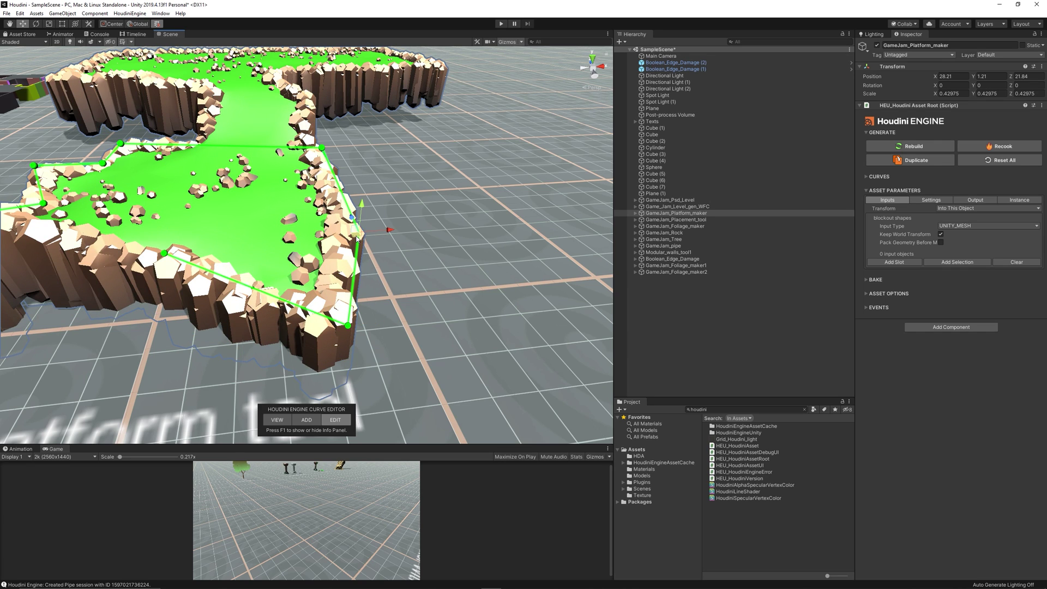
left_click_drag(356, 237, 432, 233)
middle_click_drag(294, 238, 384, 234)
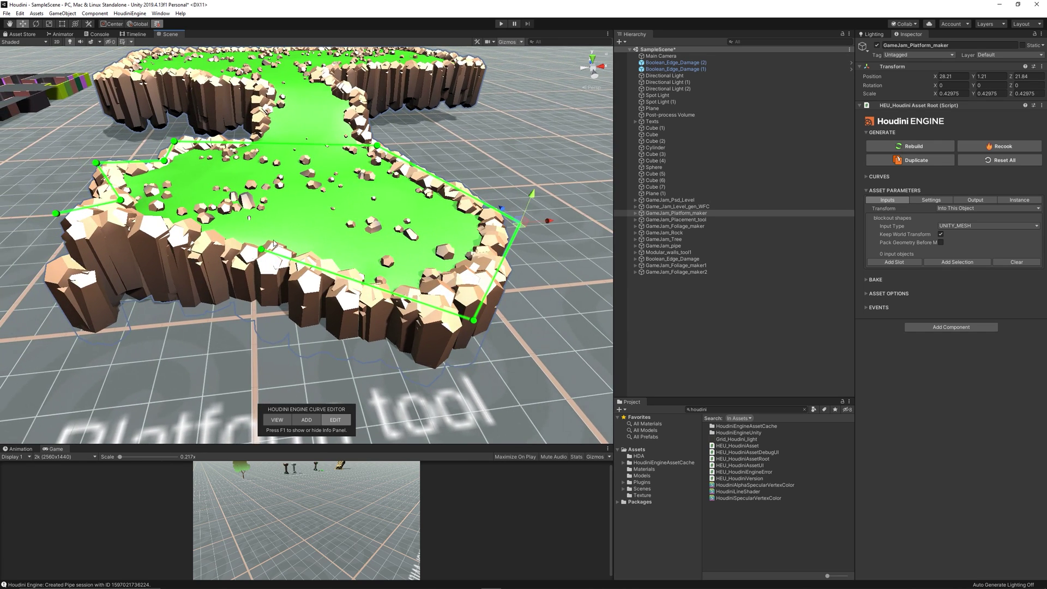
left_click_drag(261, 260, 240, 314)
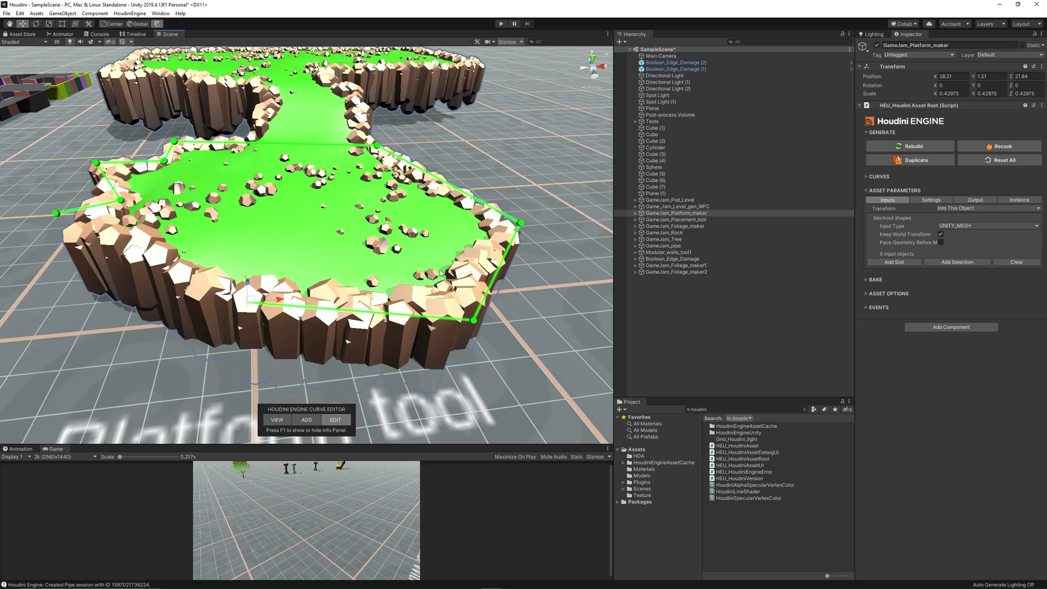
left_click(522, 222)
left_click_drag(523, 221, 565, 112)
Select the Quick tree example and bend it by moving its top curve point and a trunk curve point sideways.
right_click_drag(463, 162, 384, 256)
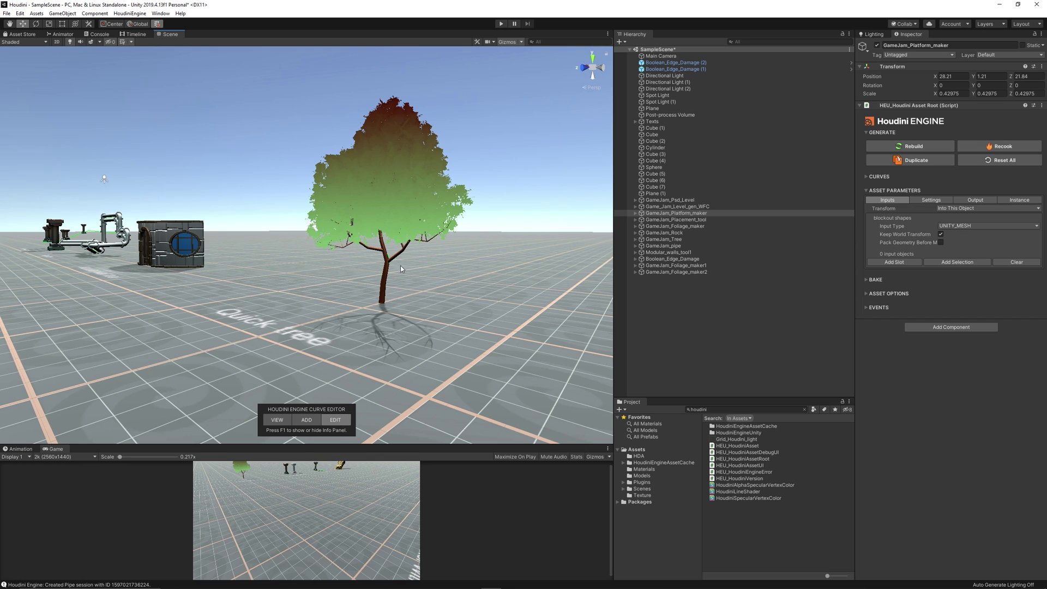
left_click(284, 421)
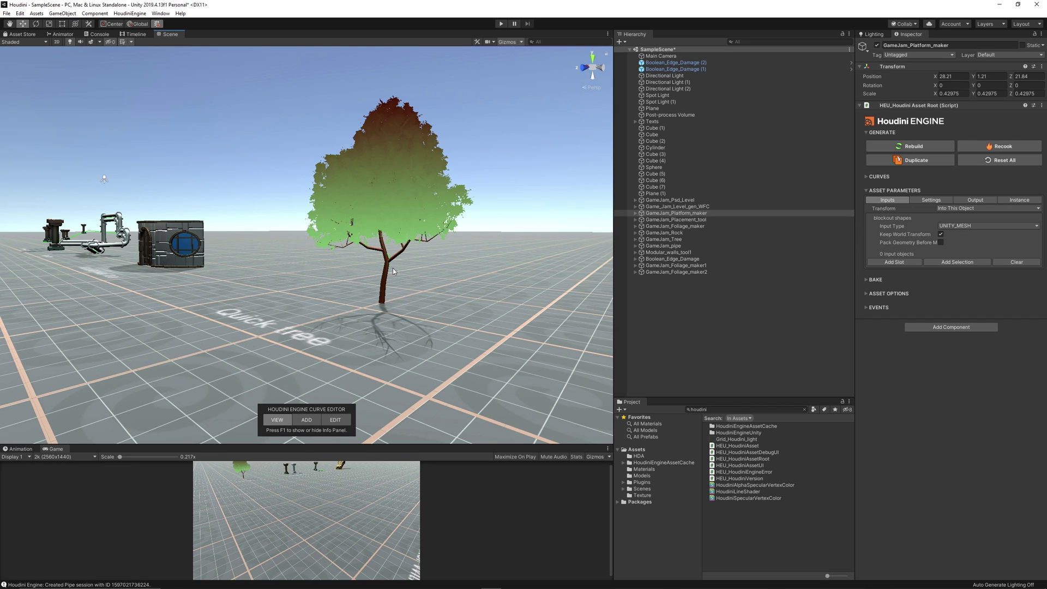
left_click(384, 267)
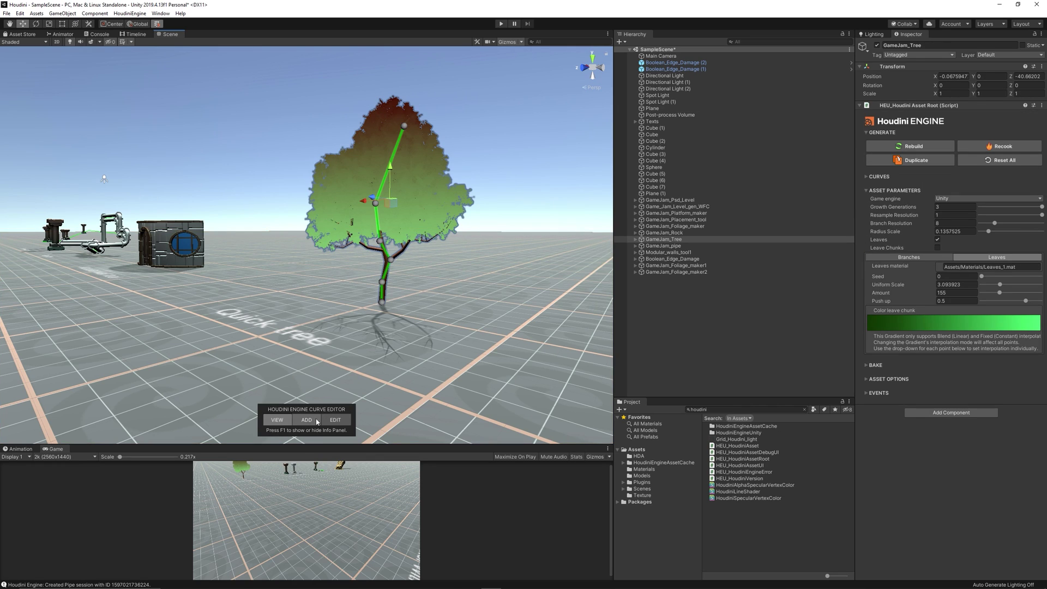
left_click(405, 128)
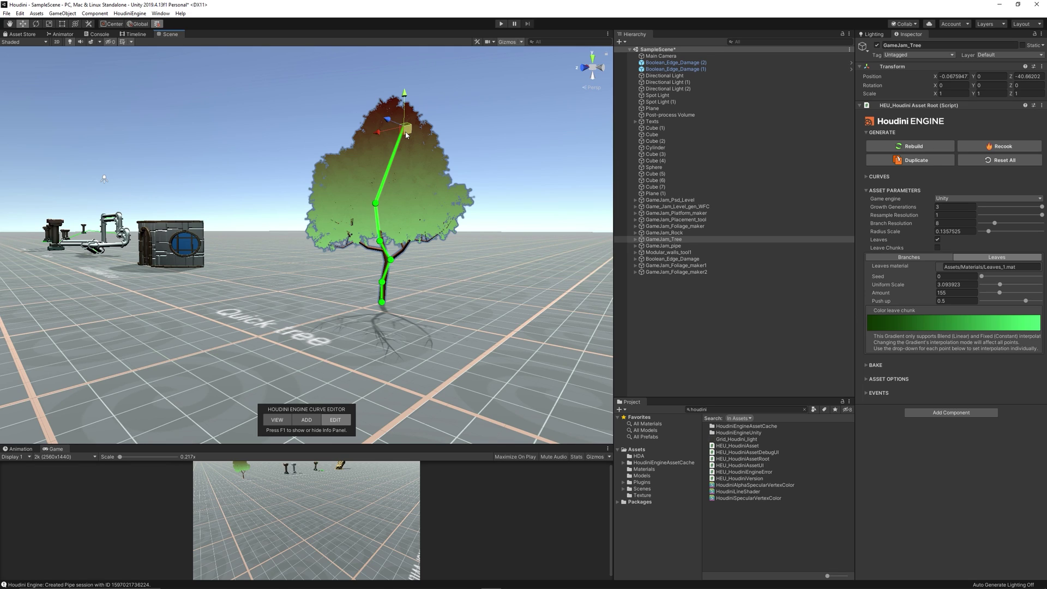
left_click_drag(406, 134, 457, 165)
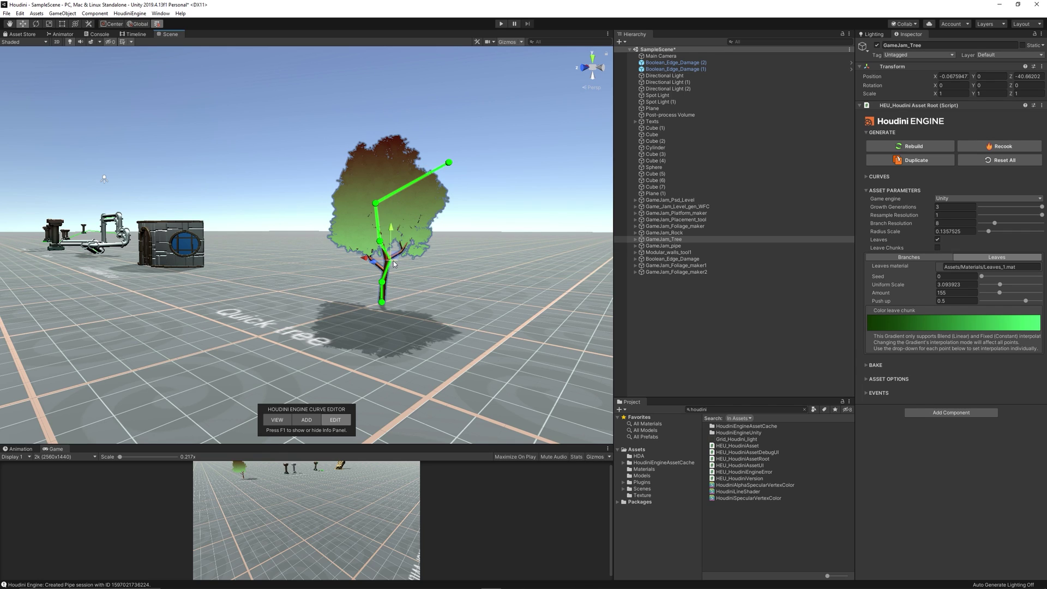
left_click_drag(393, 261, 430, 280)
Select the sphere on top of the ivy-covered pillar and move it to X -46, Y 5 so the foliage regenerates.
left_click_drag(466, 233, 585, 195, "alt")
right_click_drag(585, 195, 472, 204)
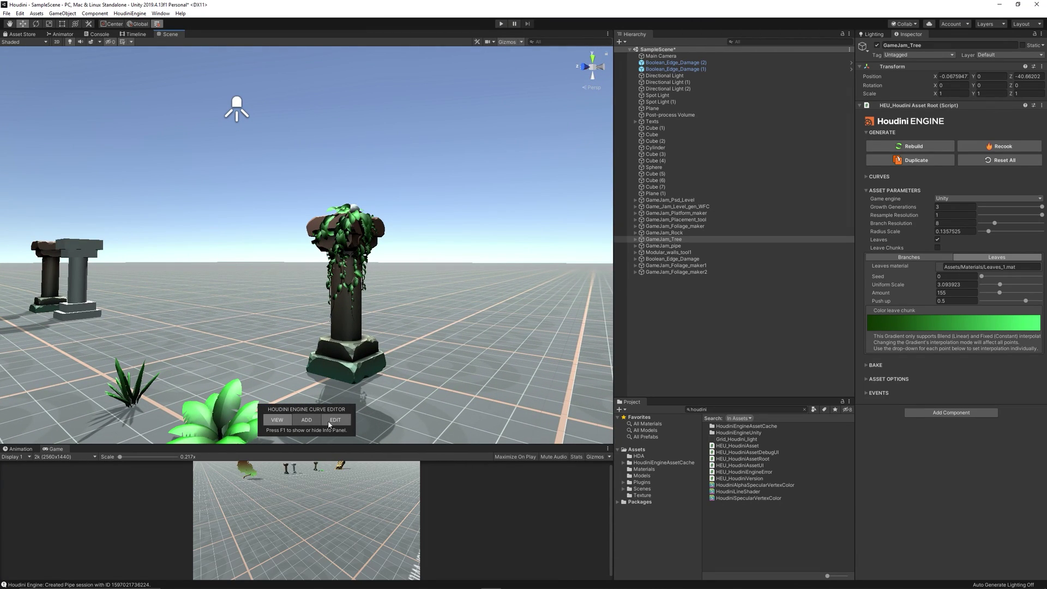
left_click(354, 216)
left_click(355, 214)
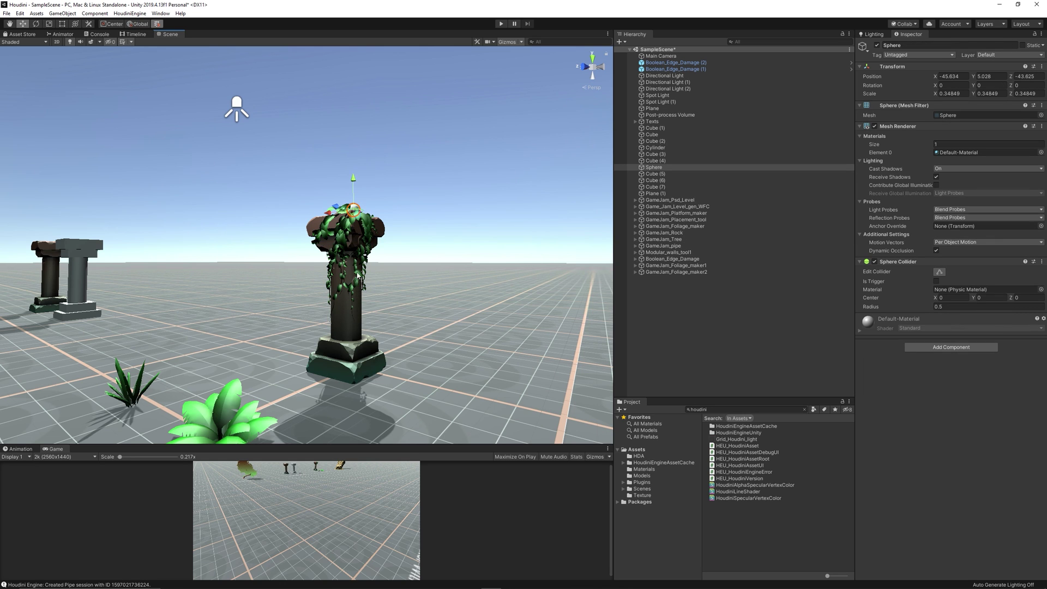
right_click_drag(358, 276, 373, 243)
key("e")
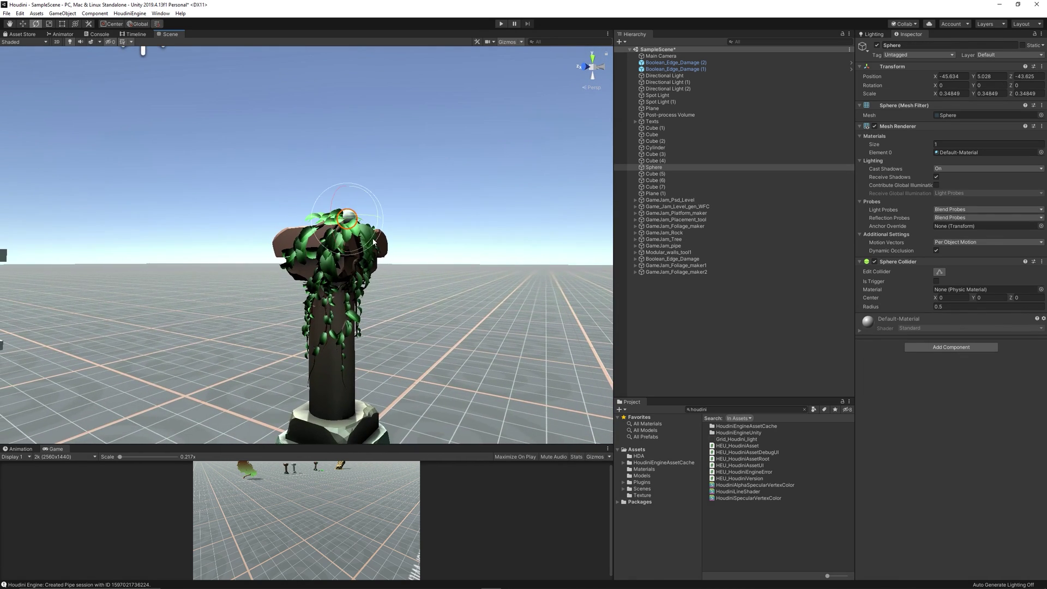
key("w")
left_click_drag(352, 234, 363, 218)
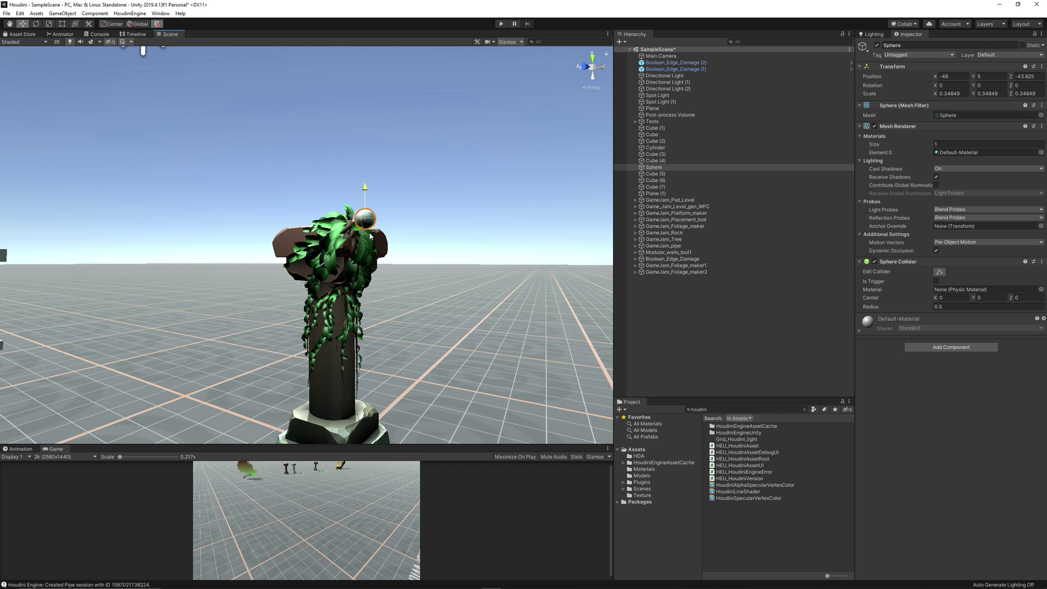
Lower the sphere to Y 1 at the pillar's base and slide it along X to -45, -43 and finally -47.
left_click_drag(370, 235, 374, 299)
left_click_drag(376, 361, 431, 393)
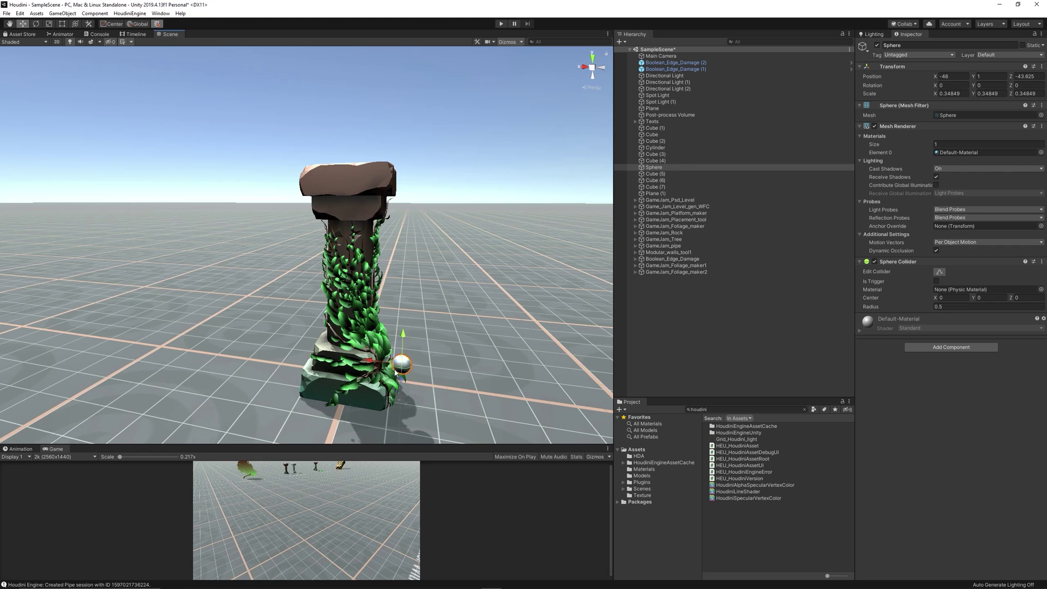
left_click_drag(368, 364, 326, 357)
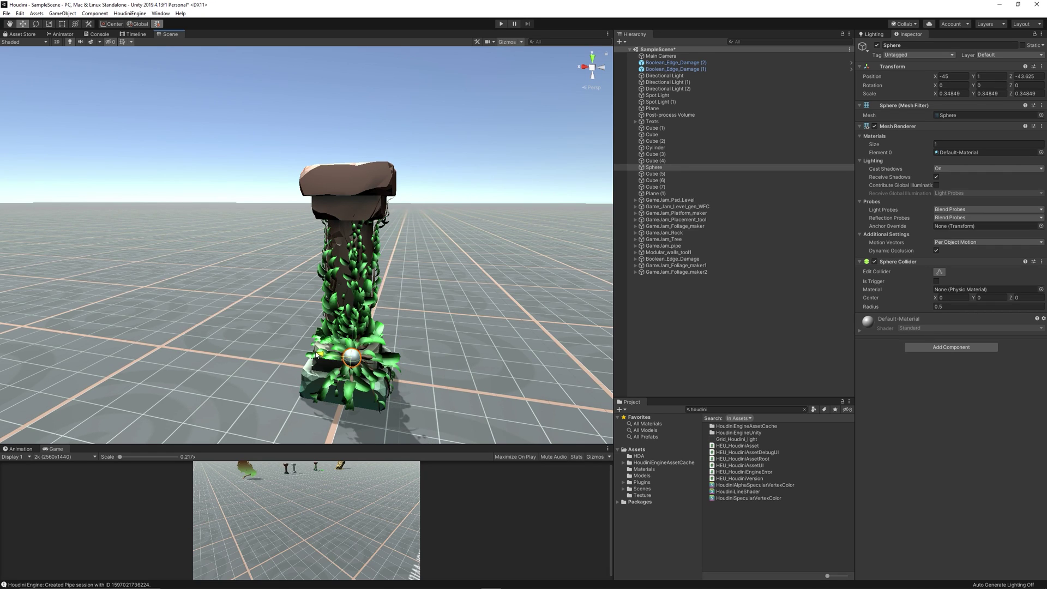
left_click_drag(254, 338, 235, 337)
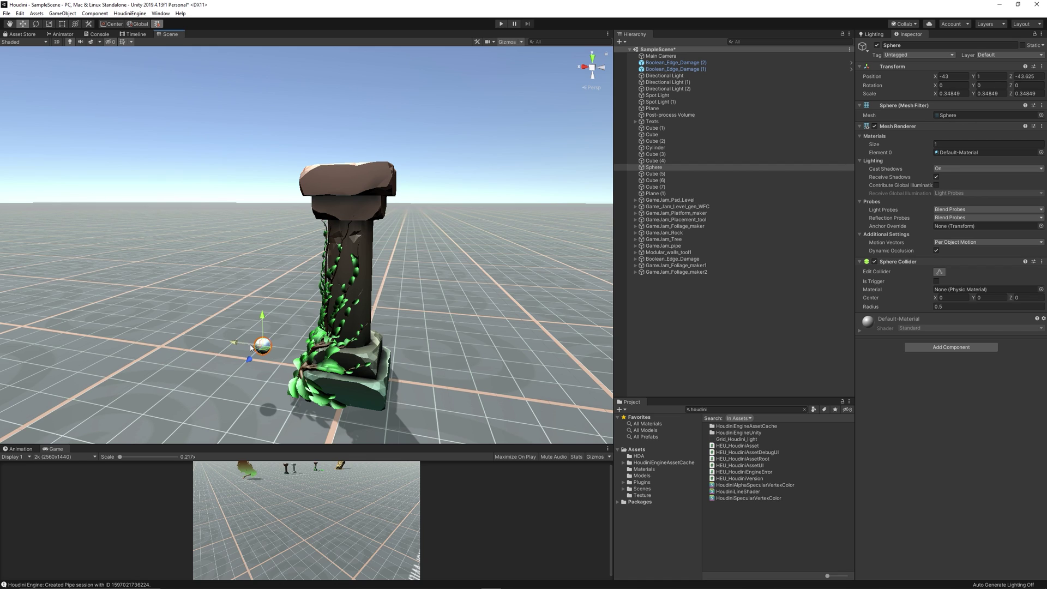
left_click_drag(262, 348, 405, 368)
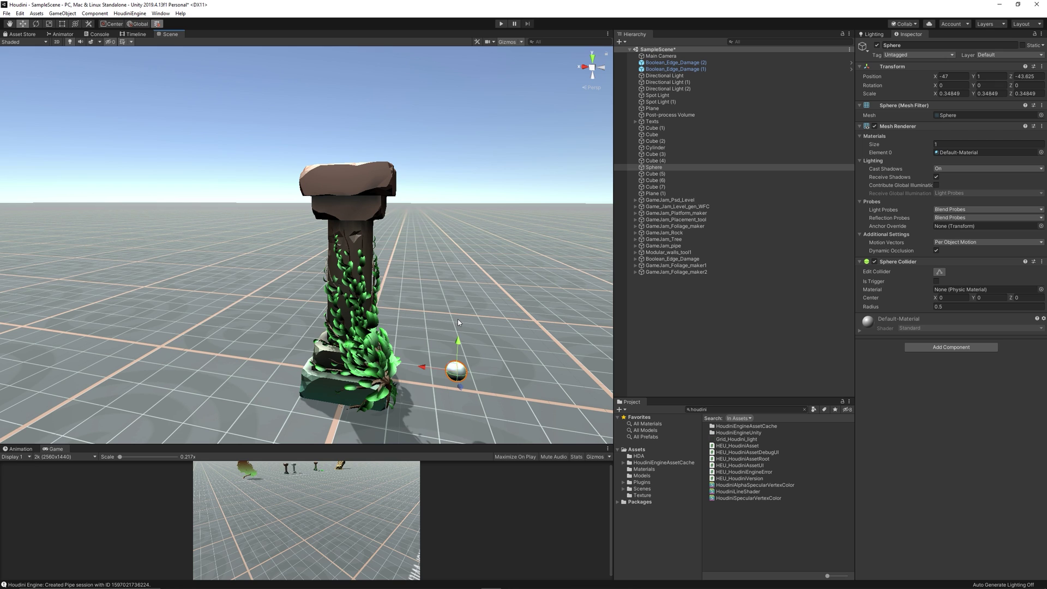
Switch to the Unity_sync_demo project and select the low-poly GameJam_Tree with leave chunks in GameJam_Demo_scene.
key("alt")
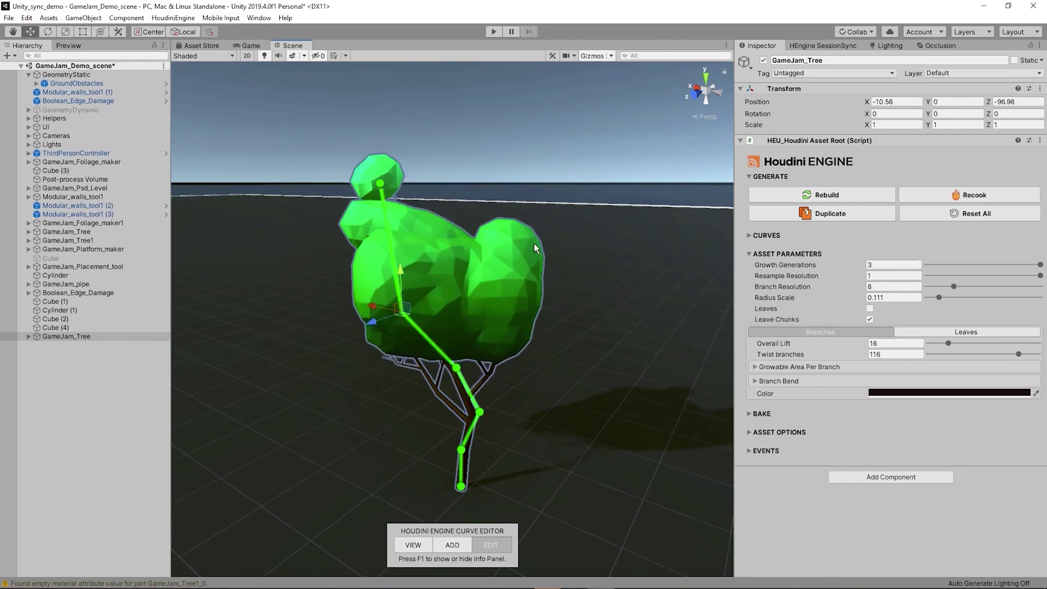
left_click_drag(535, 243, 436, 273, "alt")
left_click_drag(422, 285, 441, 313)
left_click(98, 403)
left_click(485, 319)
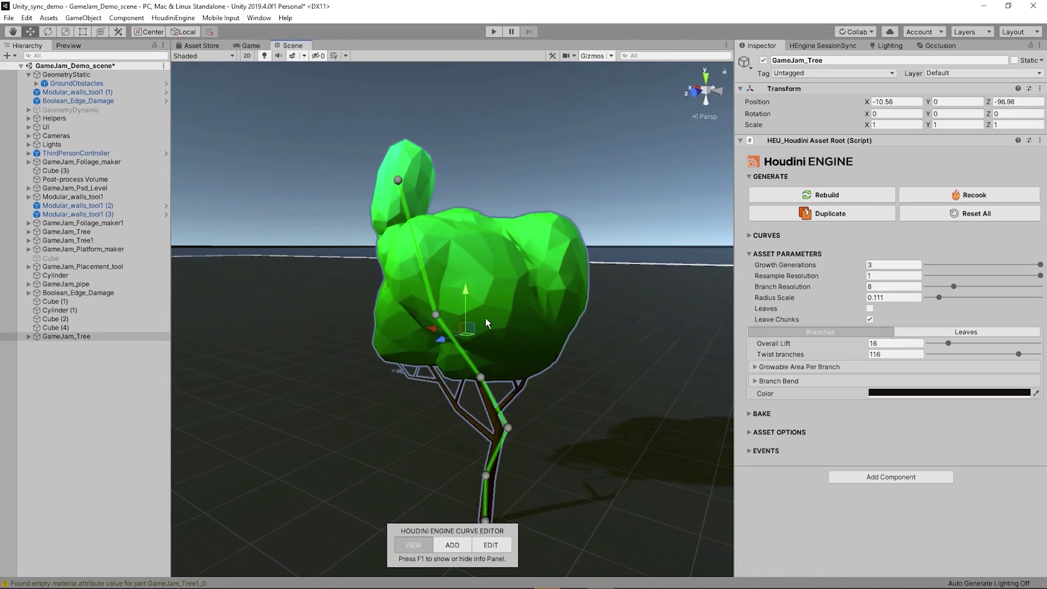